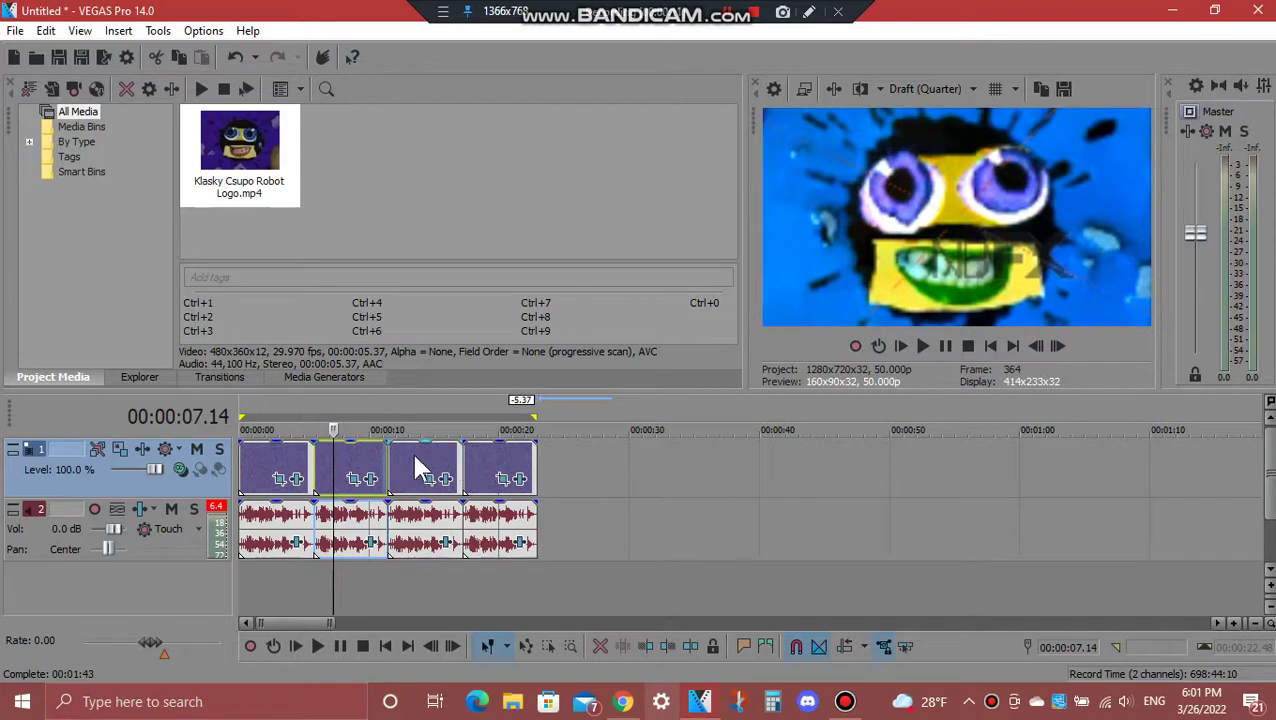
Step: Open the video effects of the first clip on the timeline and show its Gradient Map settings
{"action": "left_click", "coordinate": [478, 462]}
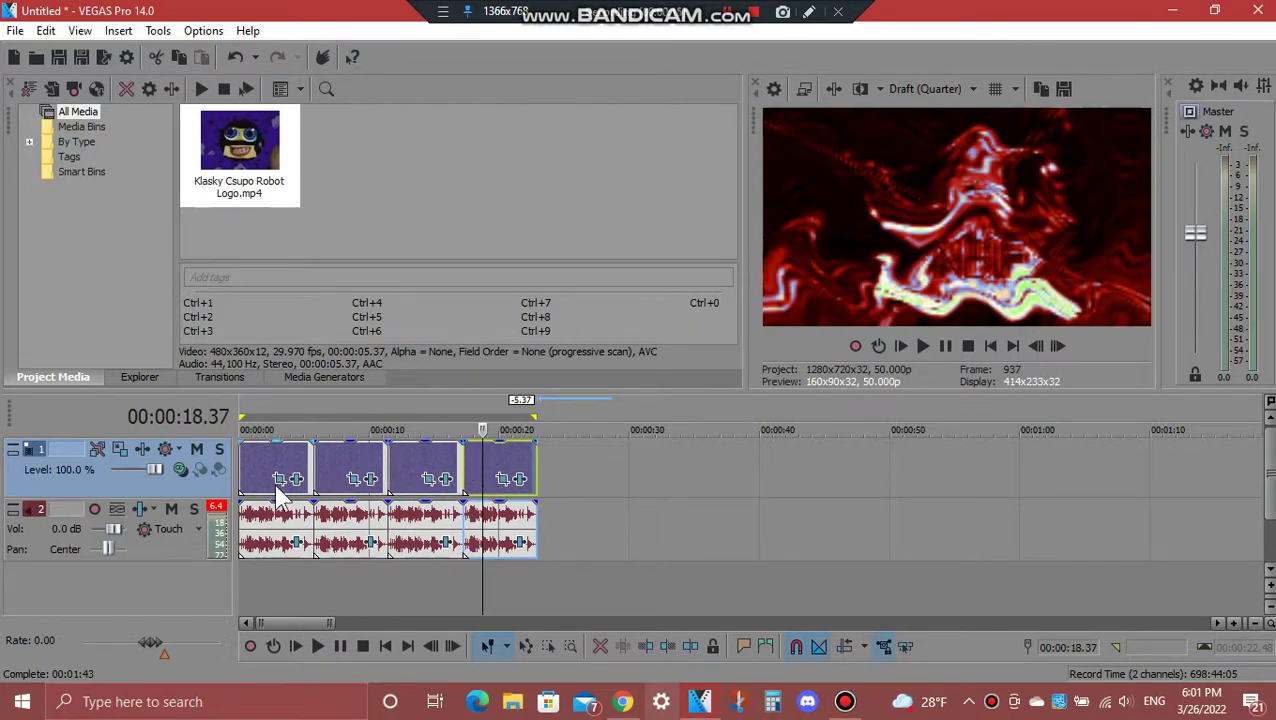
{"action": "left_click", "coordinate": [250, 466]}
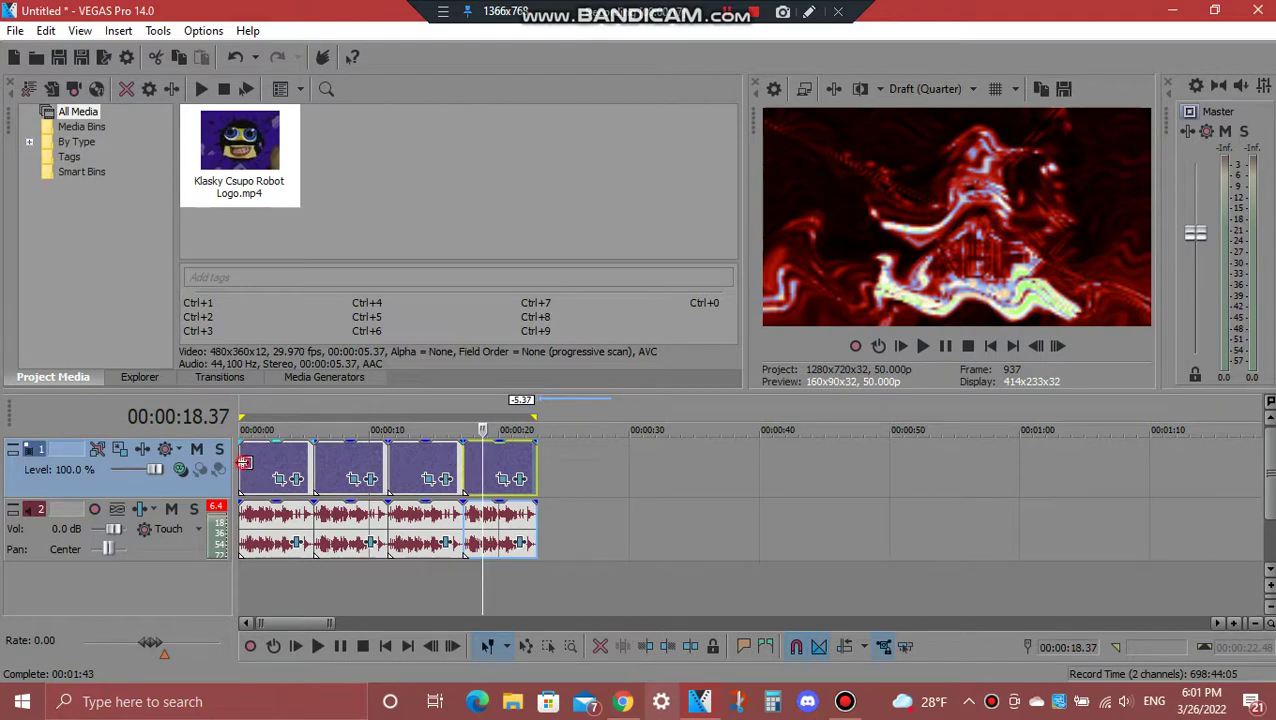
{"action": "left_click", "coordinate": [296, 480]}
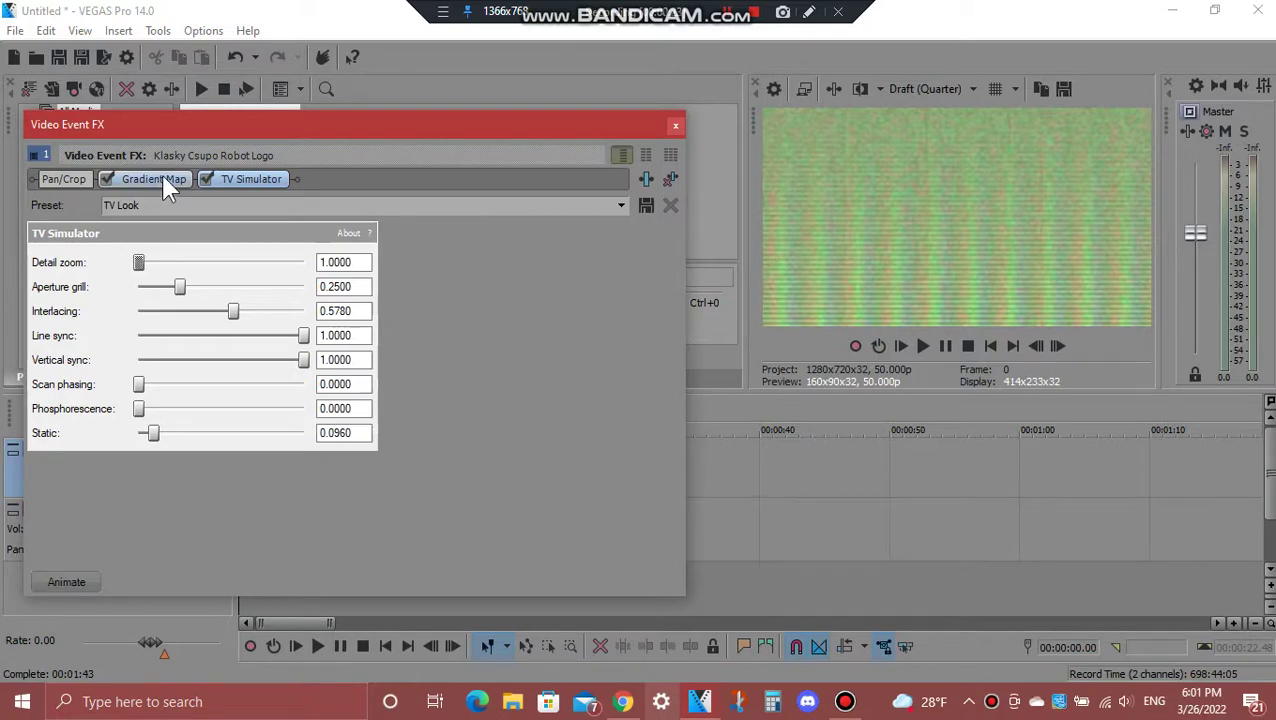
{"action": "left_click", "coordinate": [161, 176]}
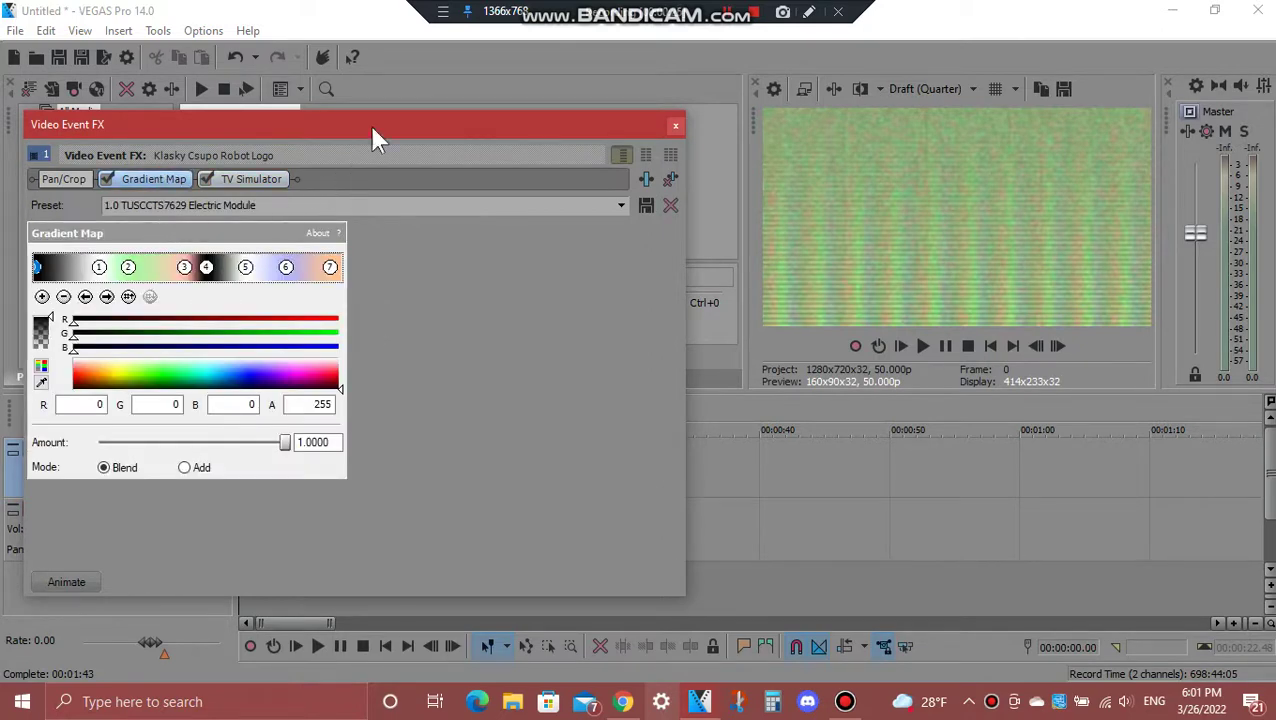
{"action": "left_click", "coordinate": [443, 12]}
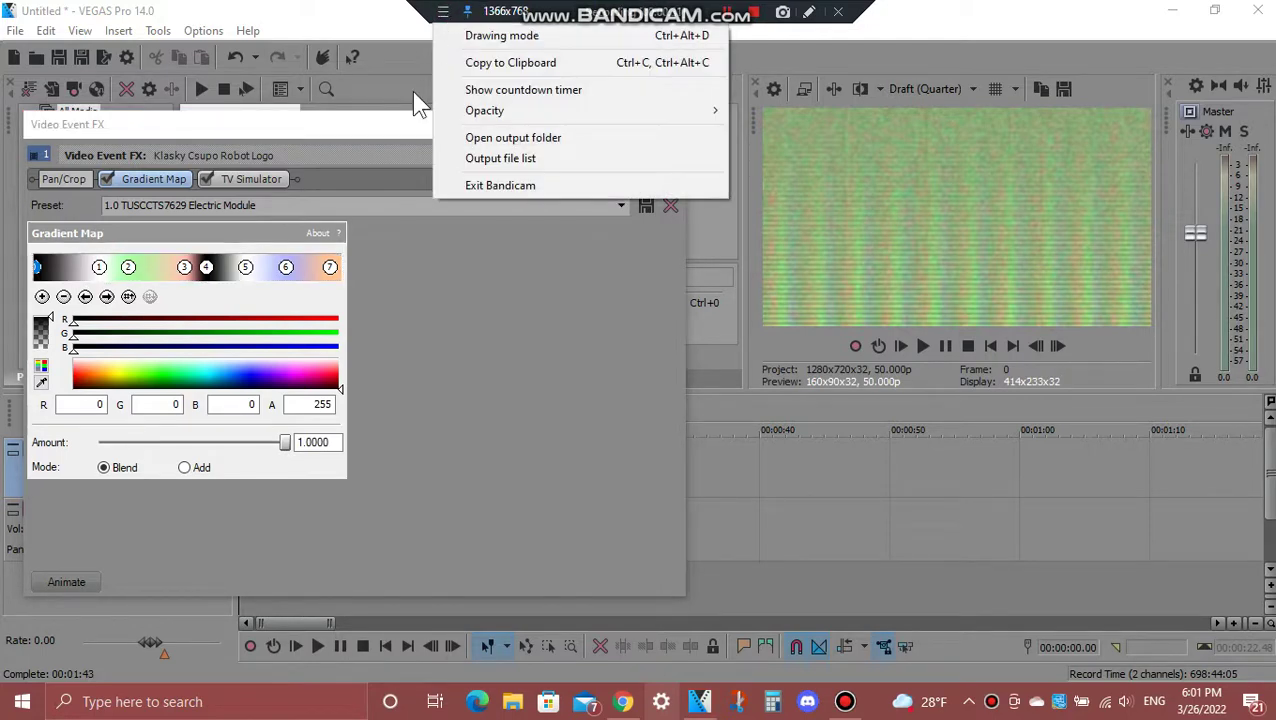
{"action": "left_click", "coordinate": [415, 233]}
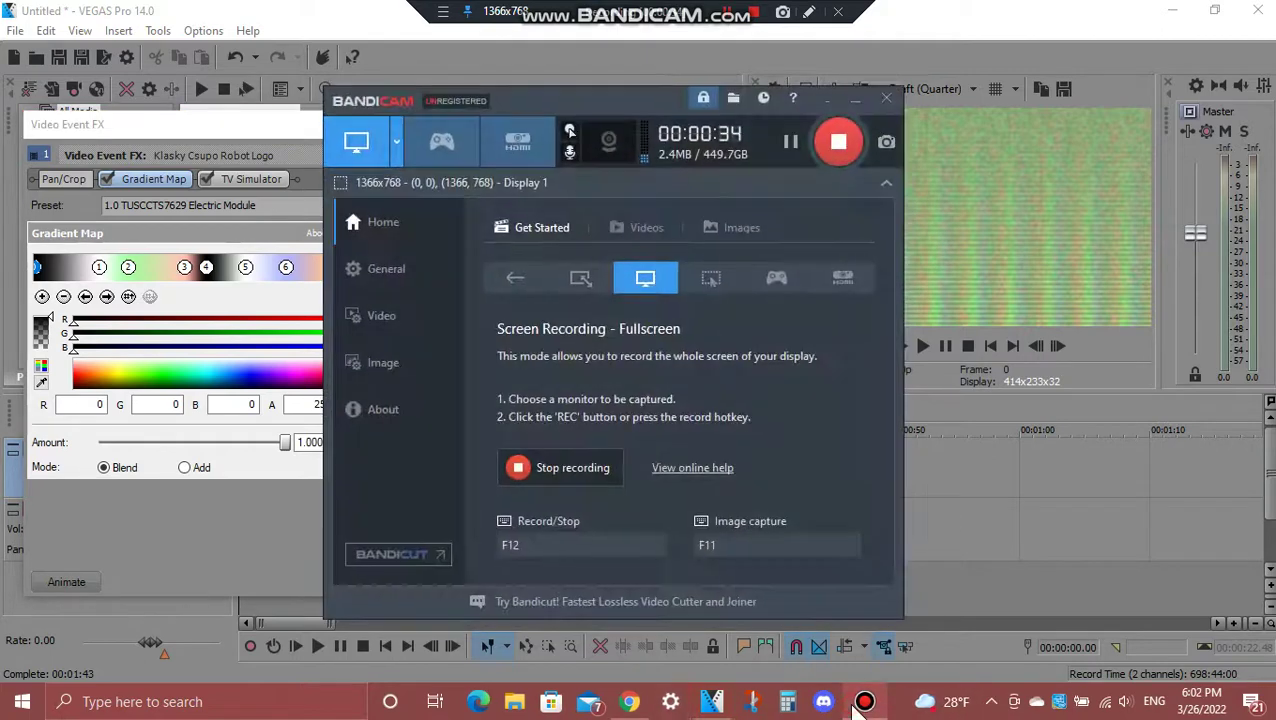
{"action": "left_click", "coordinate": [845, 701]}
{"action": "left_click", "coordinate": [852, 101]}
Step: Examine each Gradient Map control point's color in turn and the TV Simulator settings, then close the first clip's video effects
{"action": "left_click", "coordinate": [107, 297]}
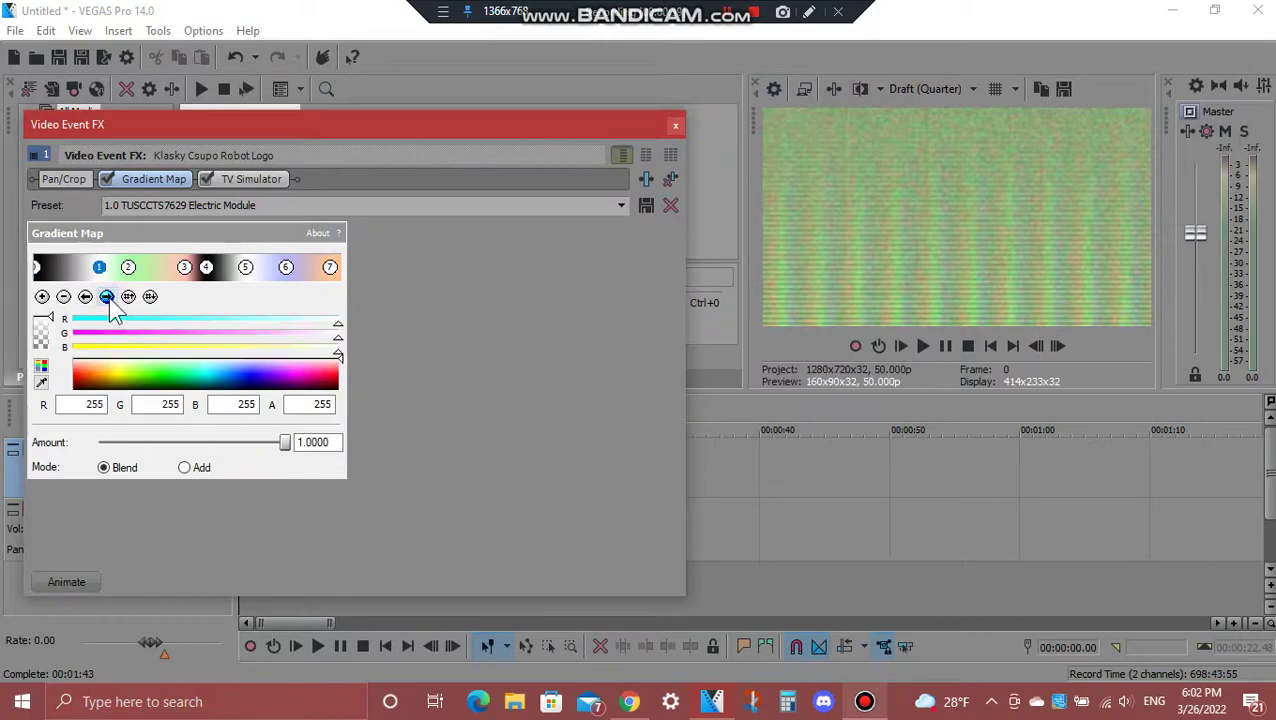
{"action": "left_click", "coordinate": [113, 308]}
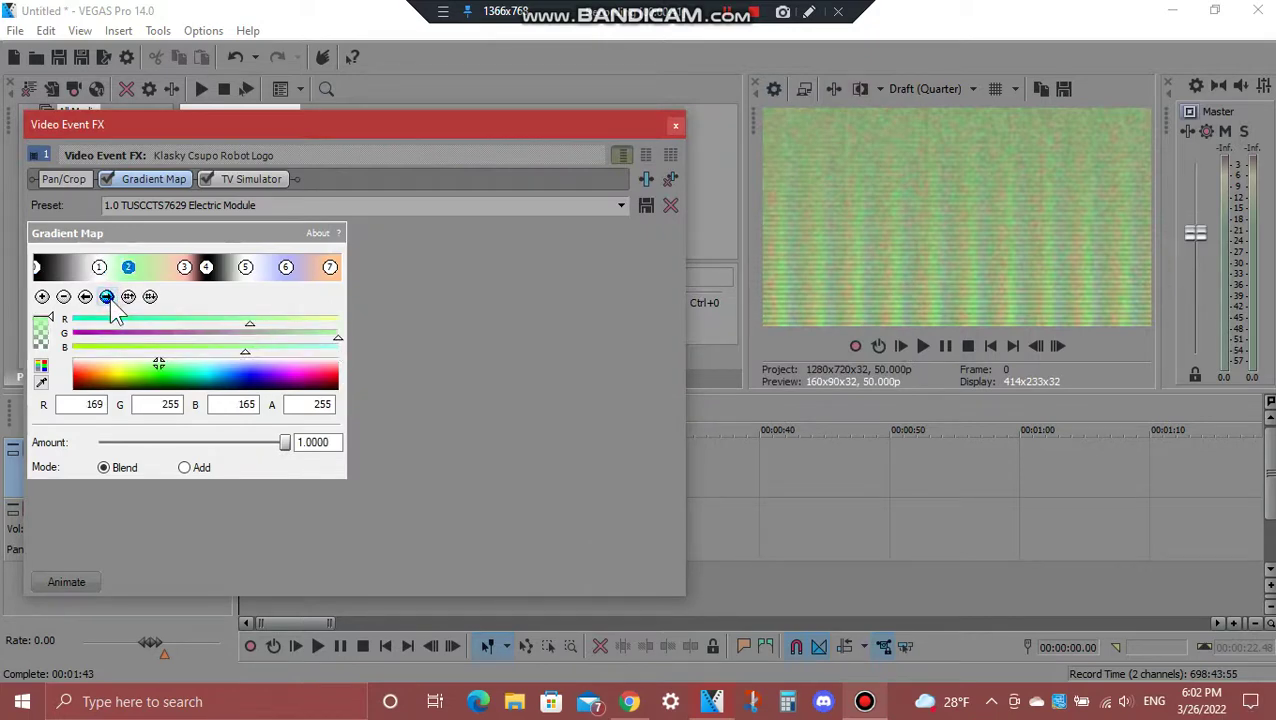
{"action": "left_click", "coordinate": [113, 308]}
{"action": "left_click", "coordinate": [113, 308]}
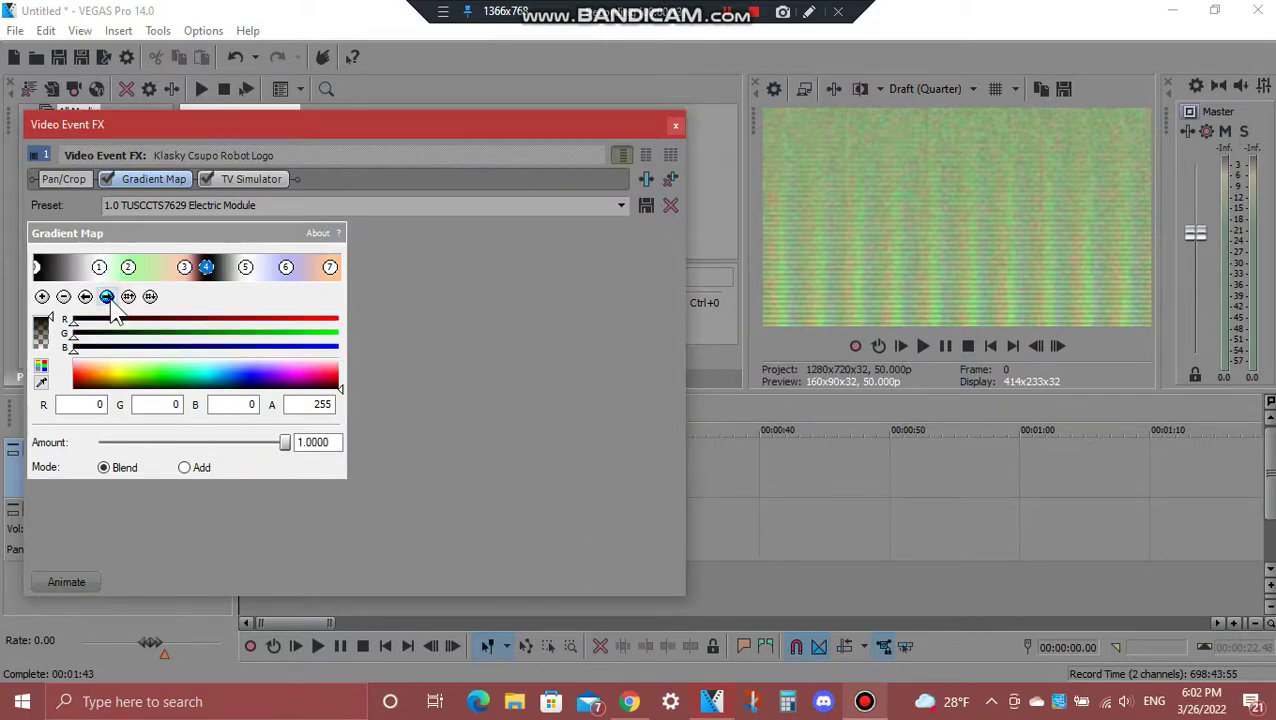
{"action": "left_click", "coordinate": [113, 308]}
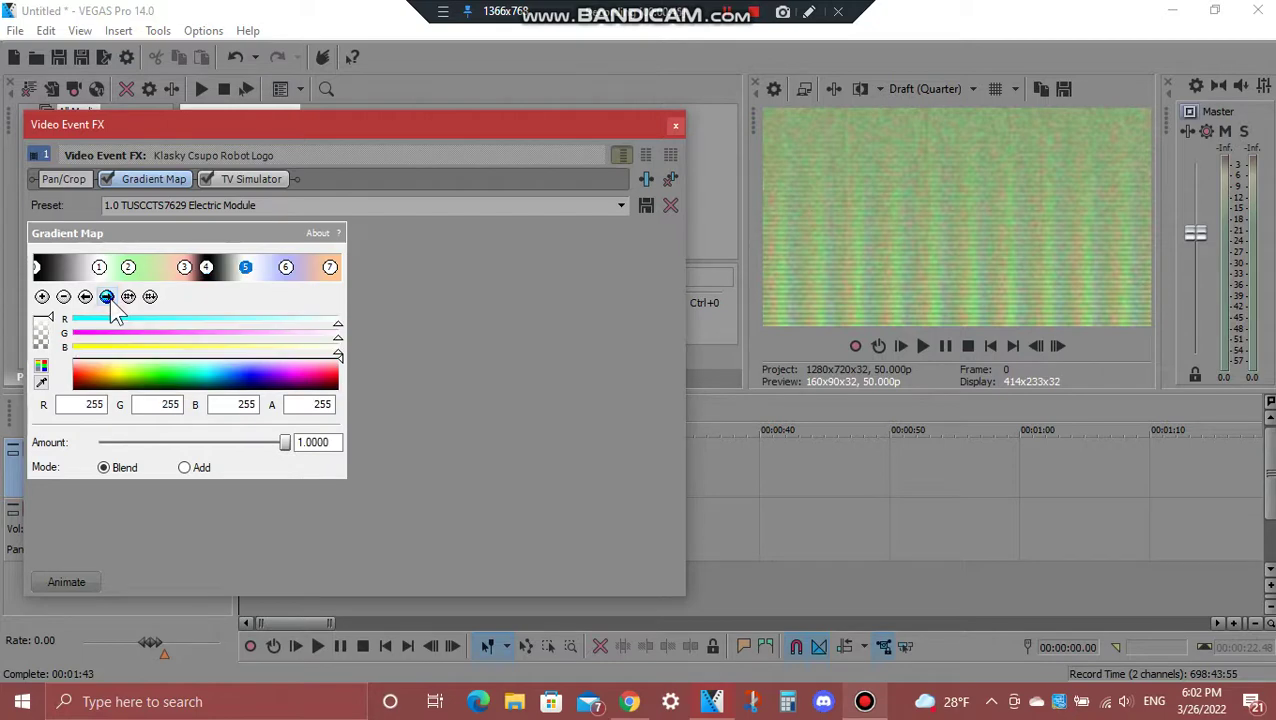
{"action": "left_click", "coordinate": [113, 308]}
{"action": "left_click", "coordinate": [113, 308]}
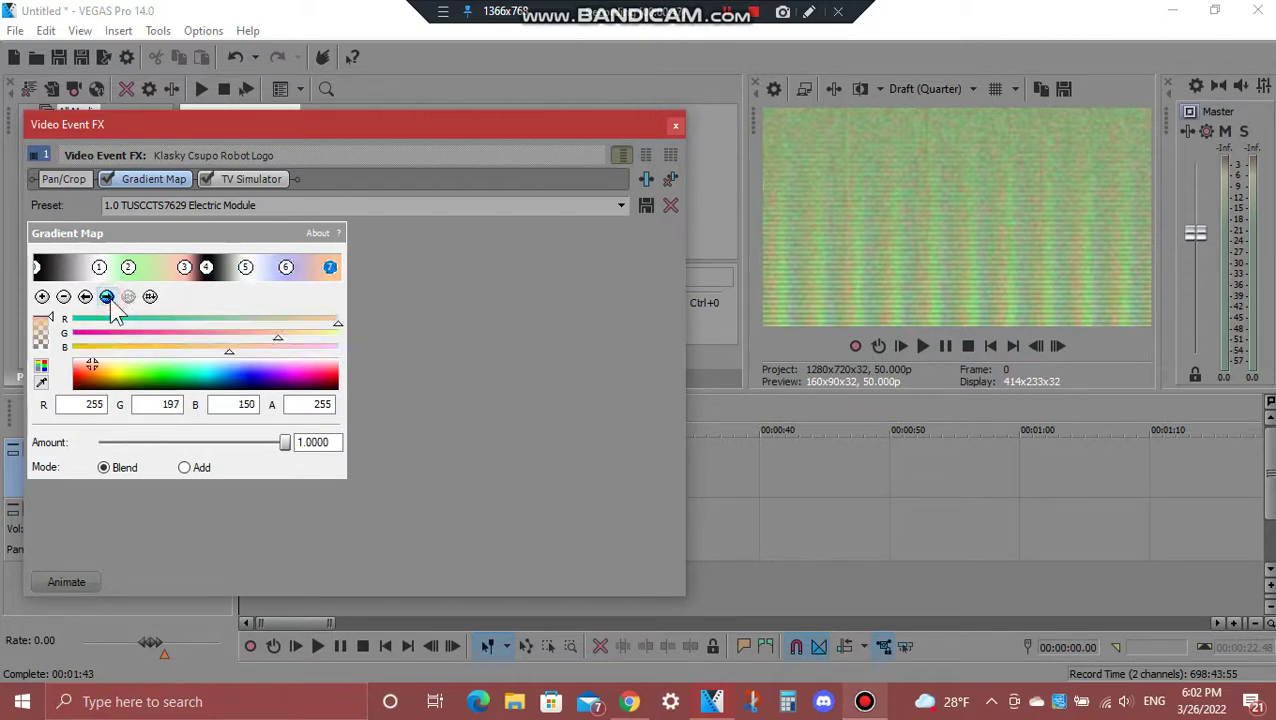
{"action": "left_click", "coordinate": [250, 180]}
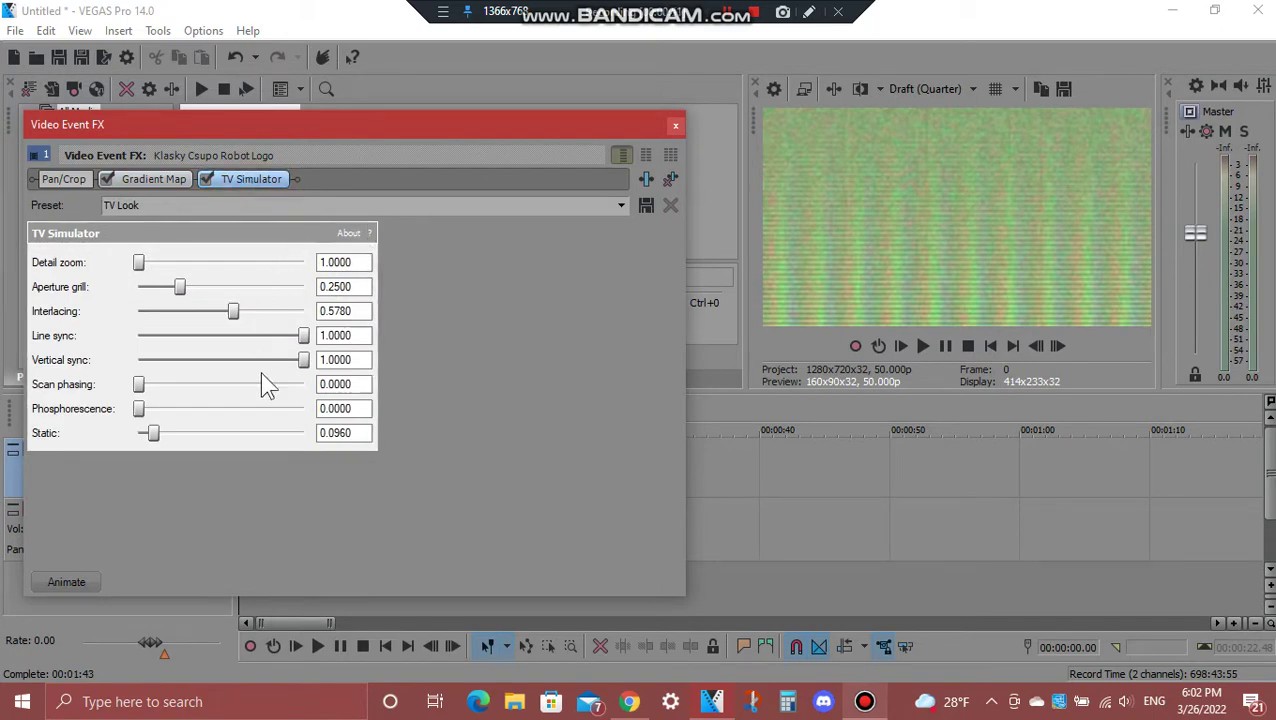
{"action": "left_click", "coordinate": [677, 127]}
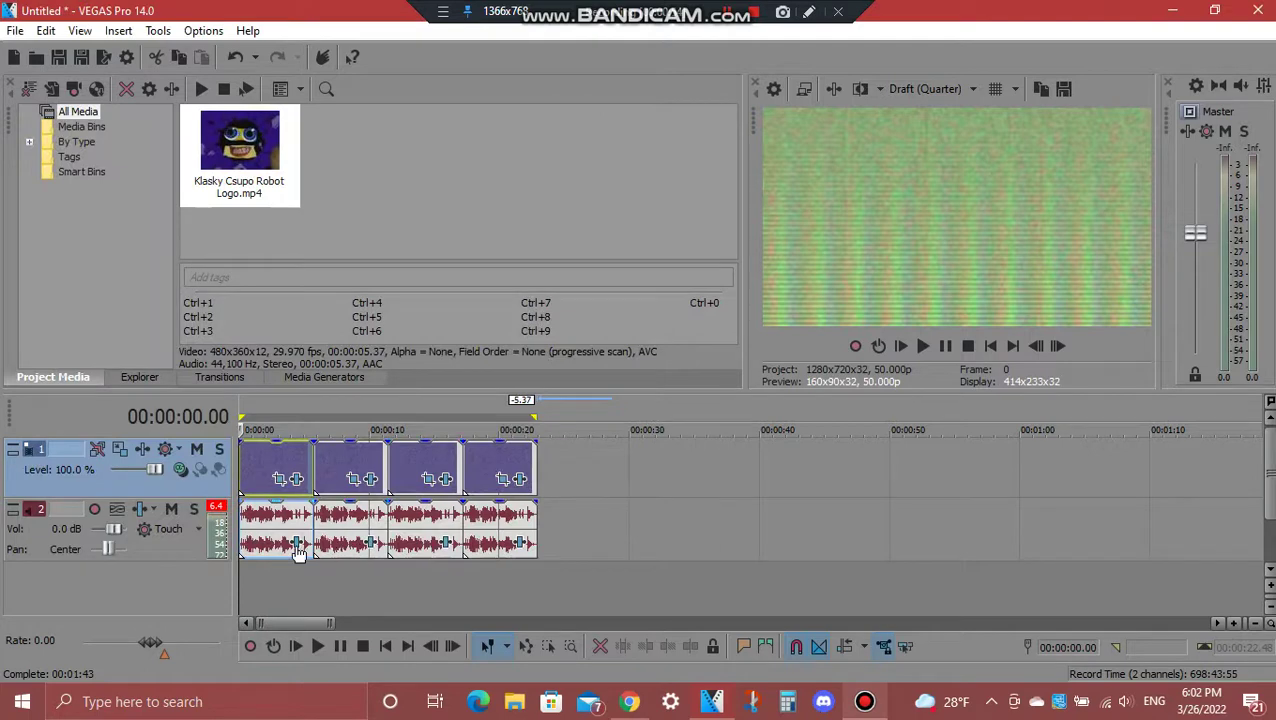
Step: Review the first clip's audio effects chain: both leading Chorus effects, Amplitude Modulation, Delay and the final Chorus
{"action": "left_click", "coordinate": [296, 544]}
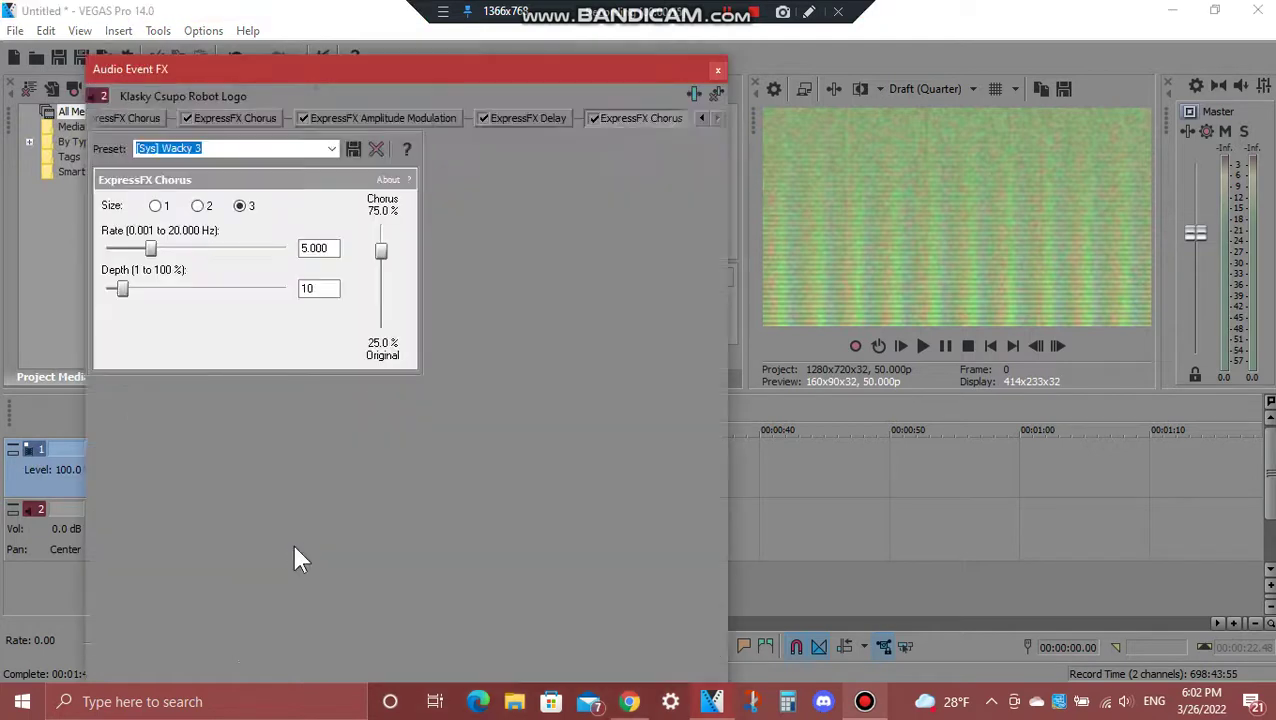
{"action": "left_click", "coordinate": [700, 118]}
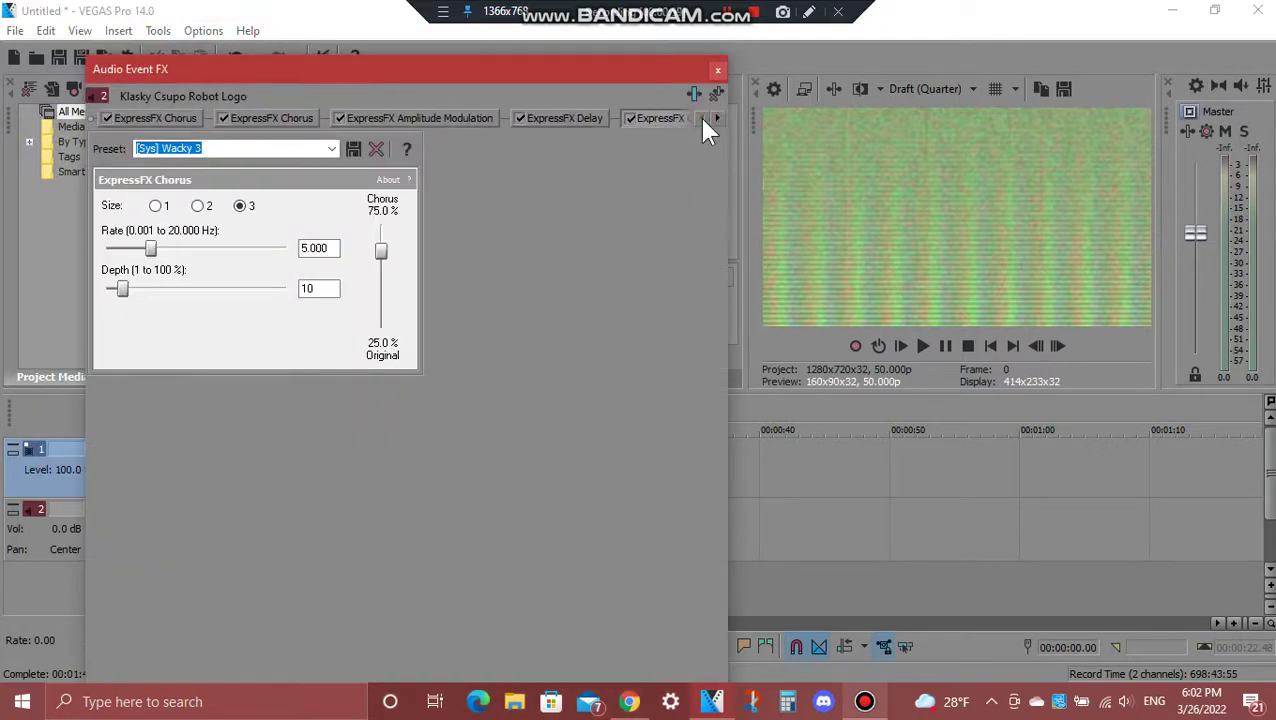
{"action": "left_click", "coordinate": [168, 122]}
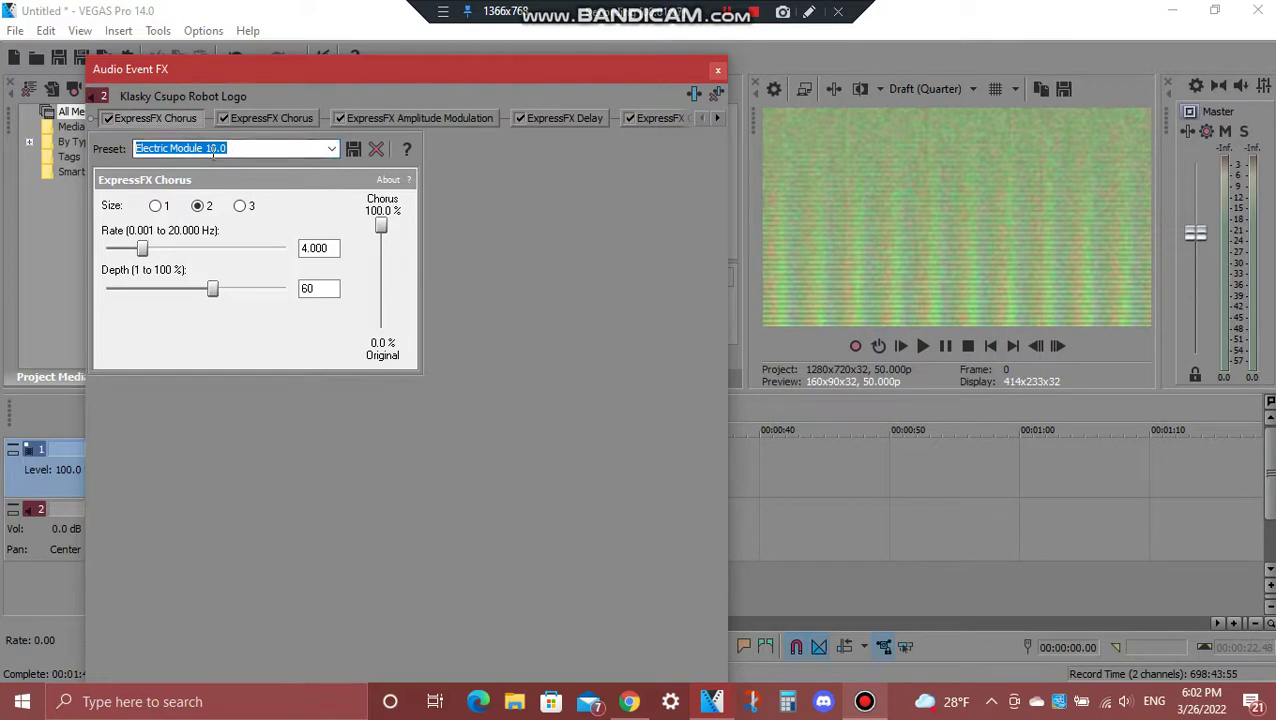
{"action": "left_click", "coordinate": [259, 122]}
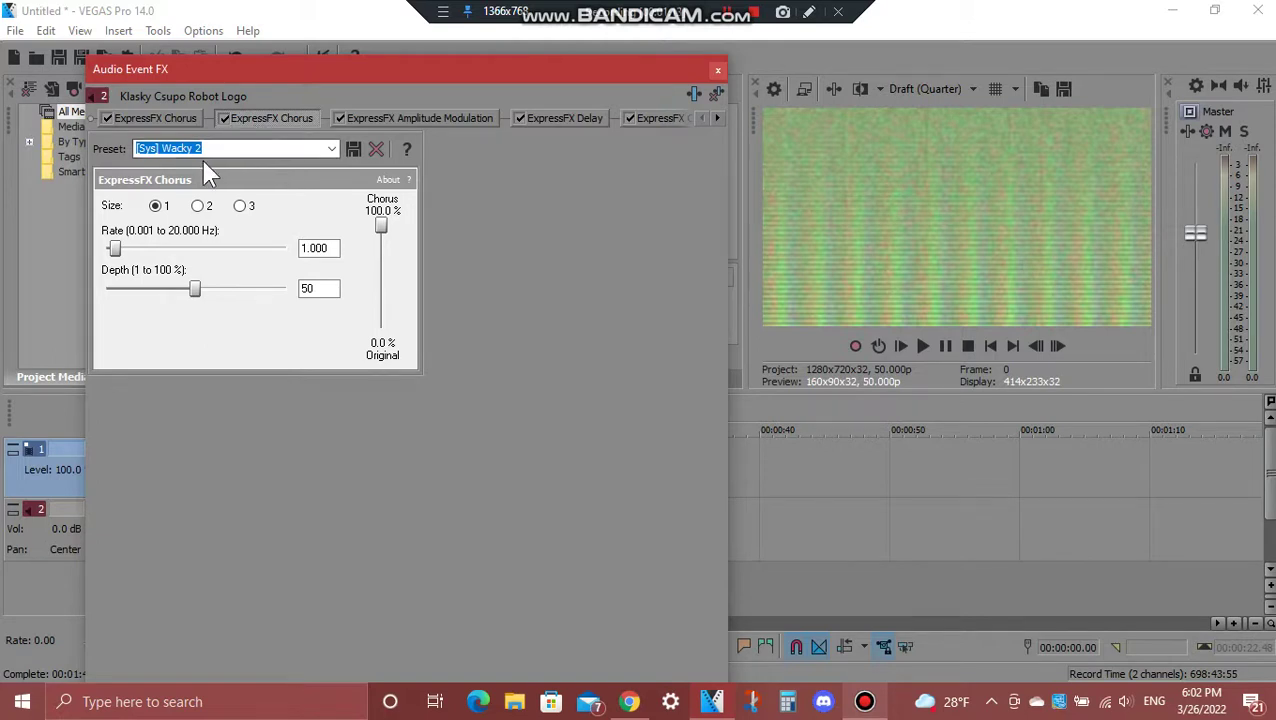
{"action": "left_click", "coordinate": [403, 117]}
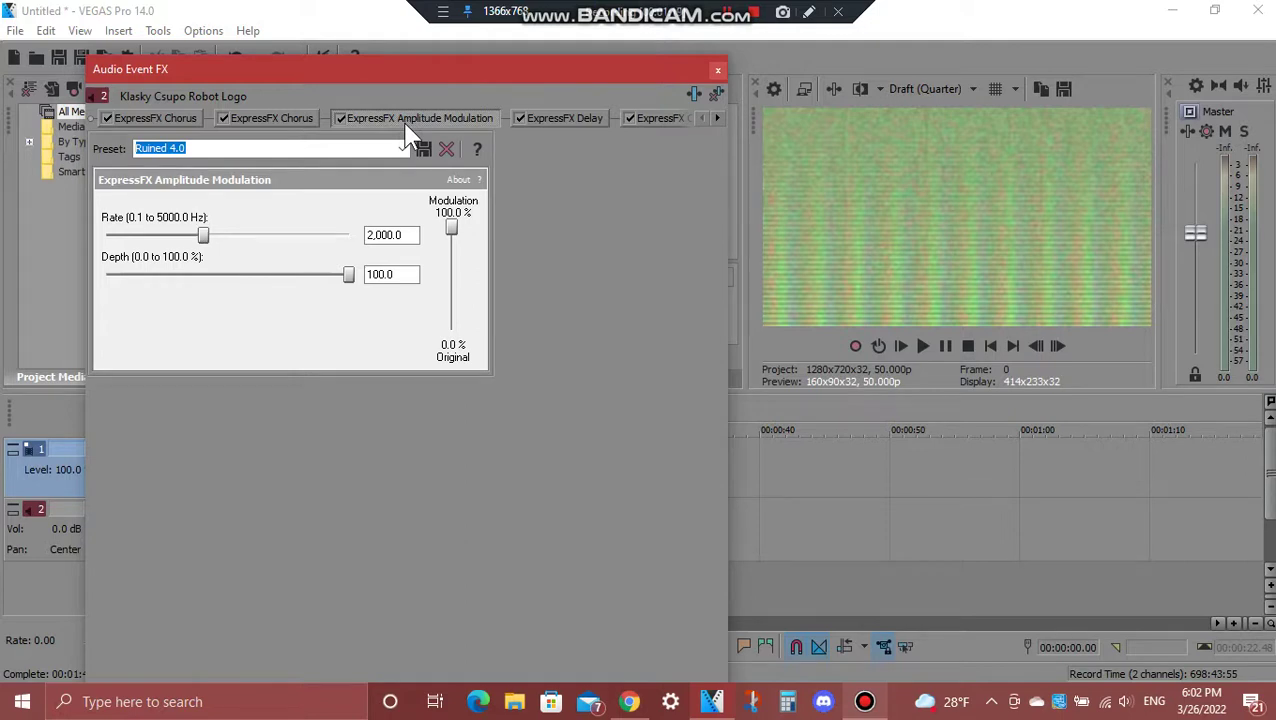
{"action": "left_click", "coordinate": [589, 127]}
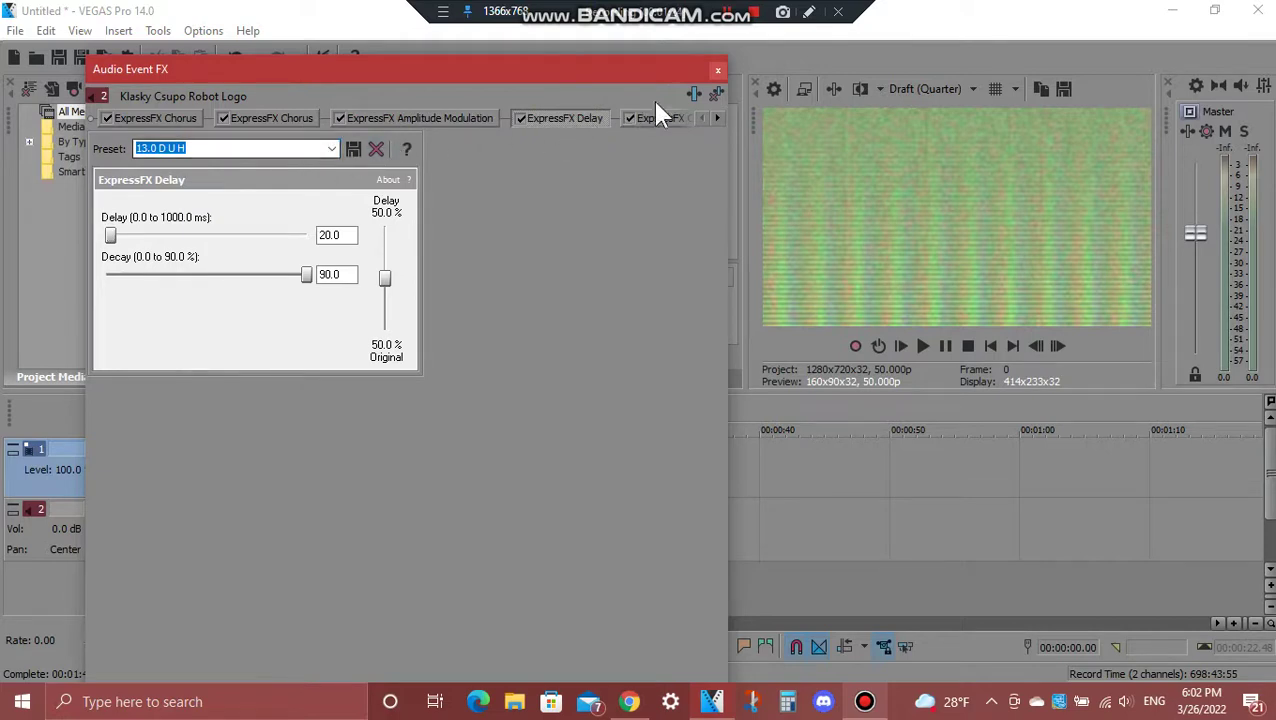
{"action": "left_click", "coordinate": [716, 122]}
{"action": "left_click", "coordinate": [621, 125]}
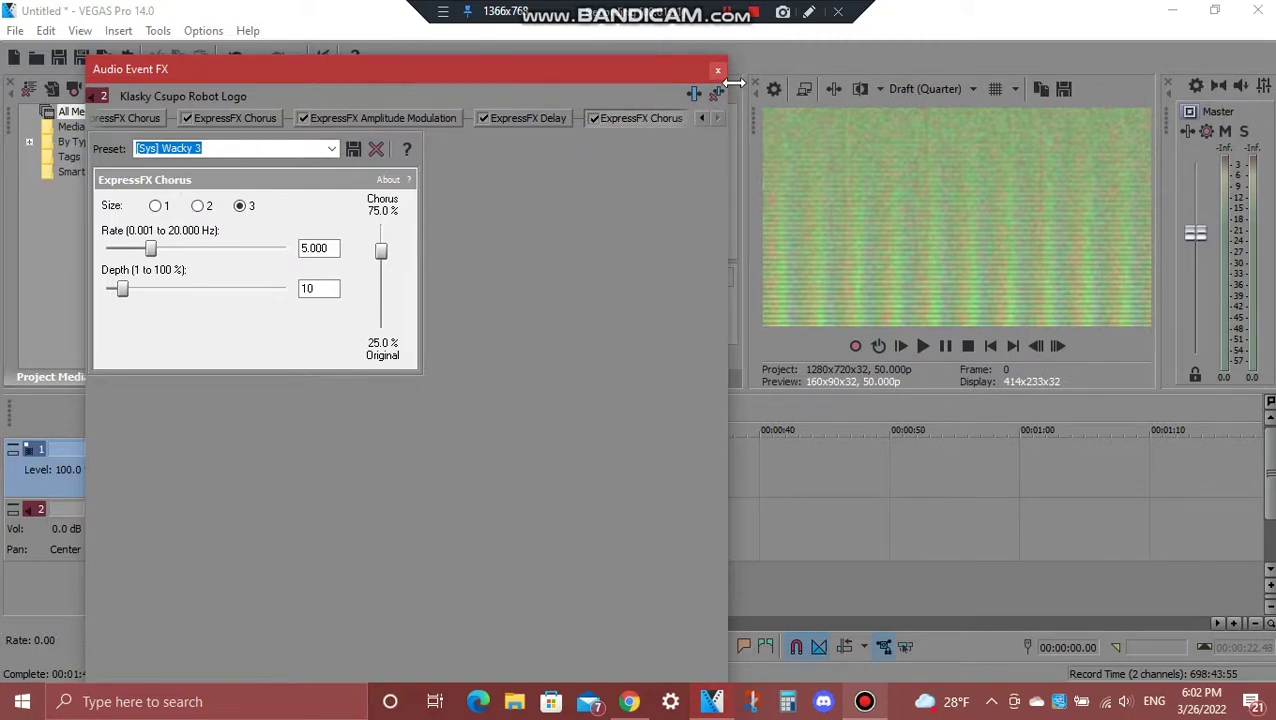
{"action": "left_click", "coordinate": [717, 70]}
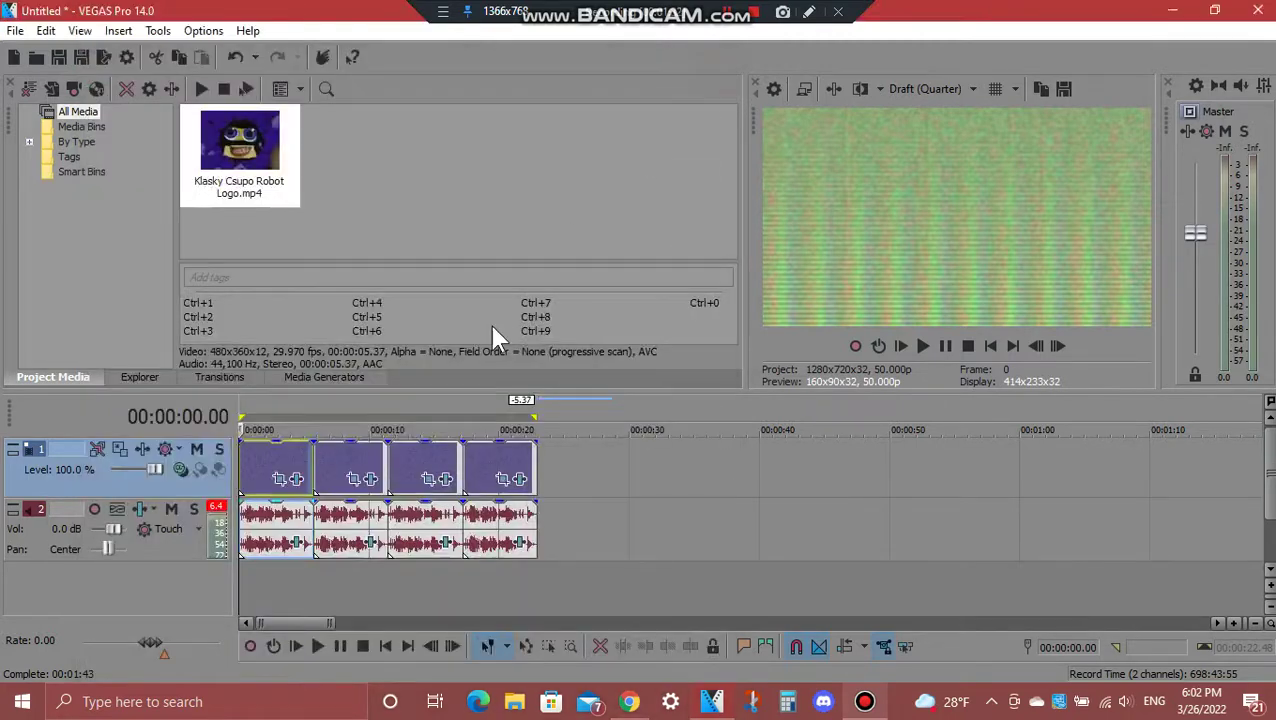
Step: Review the second clip's Pan/Crop, Channel Blend, Color Corrector (Secondary) and NewBlue Video Tuneup settings
{"action": "left_click", "coordinate": [331, 466]}
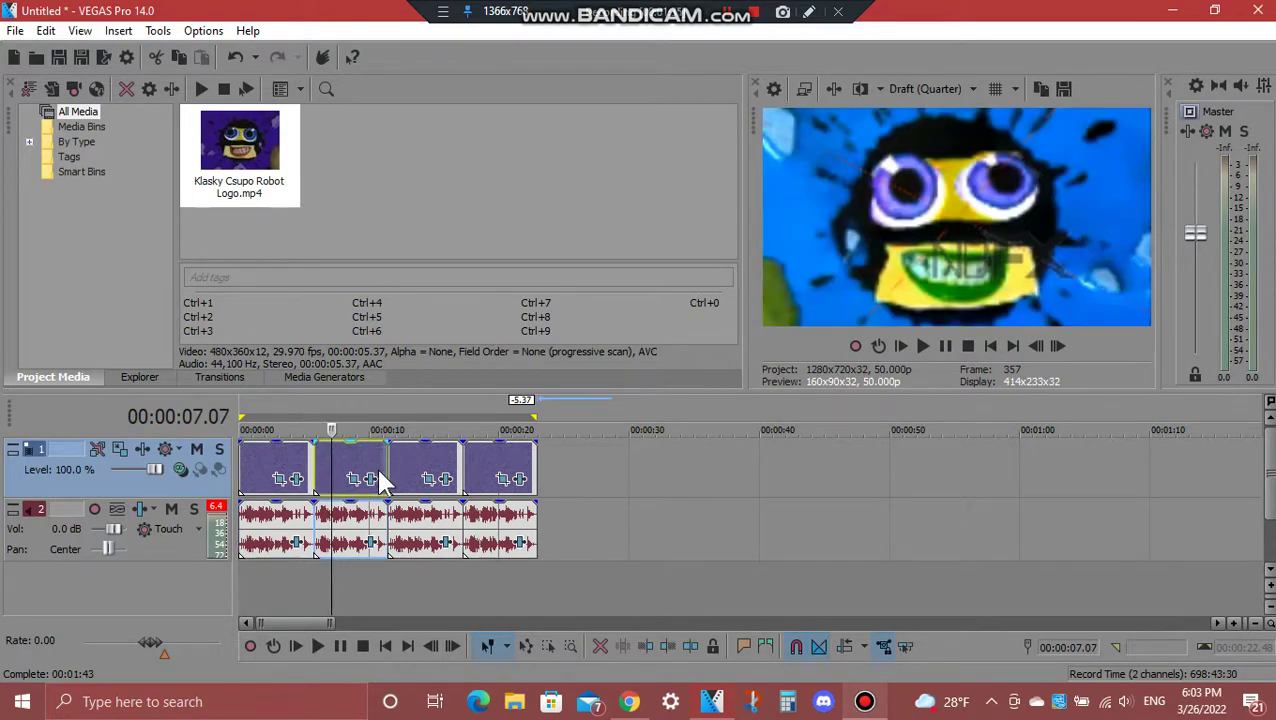
{"action": "left_click", "coordinate": [371, 482]}
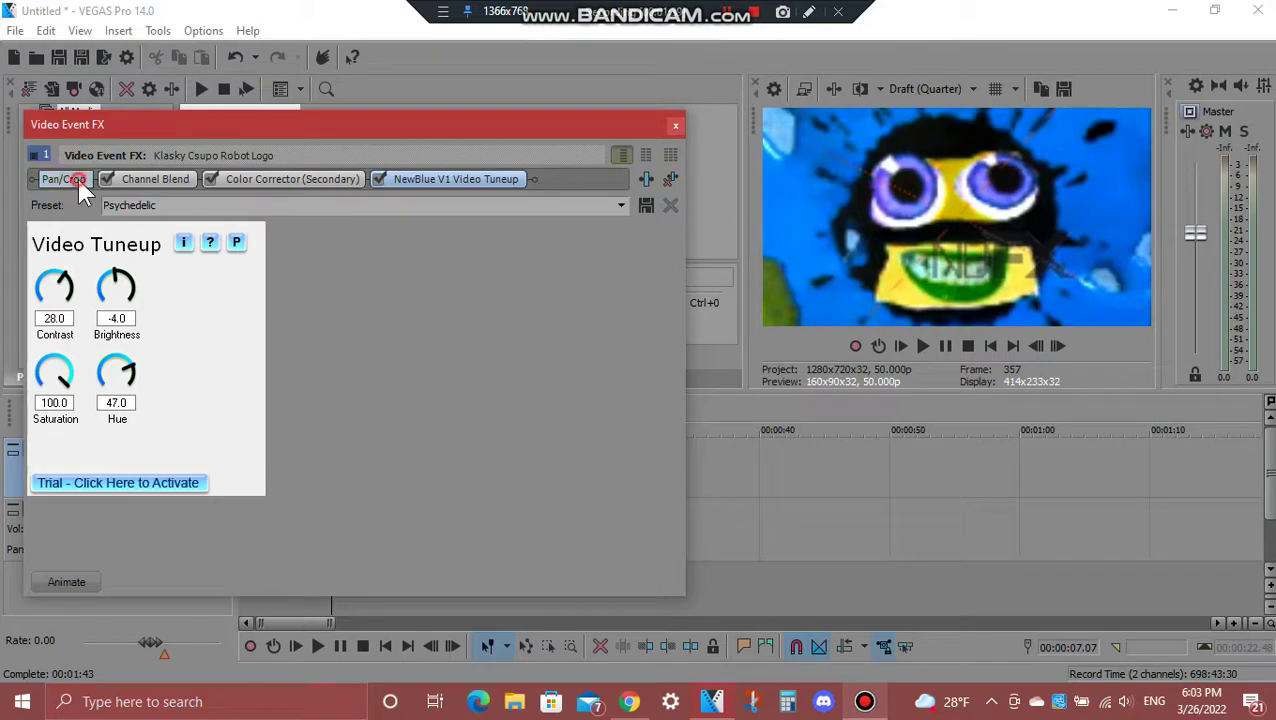
{"action": "left_click", "coordinate": [64, 179]}
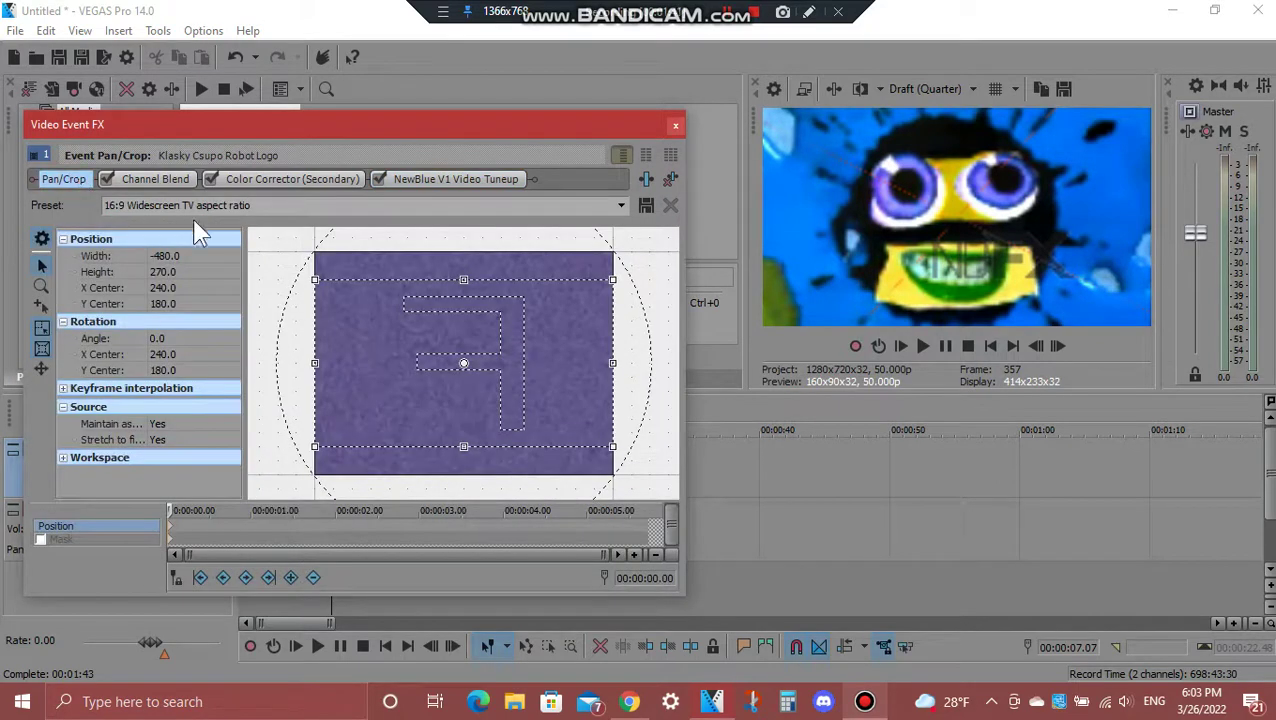
{"action": "right_click", "coordinate": [508, 397]}
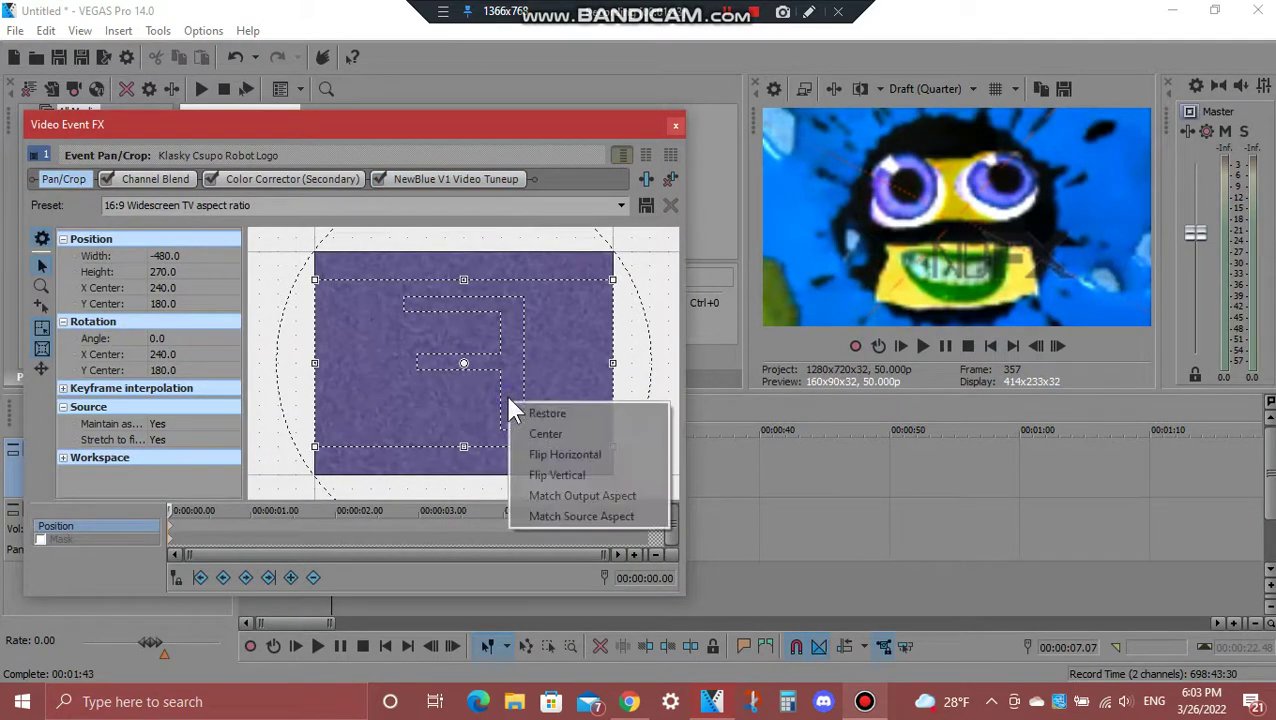
{"action": "left_click", "coordinate": [554, 143]}
{"action": "left_click", "coordinate": [191, 182]}
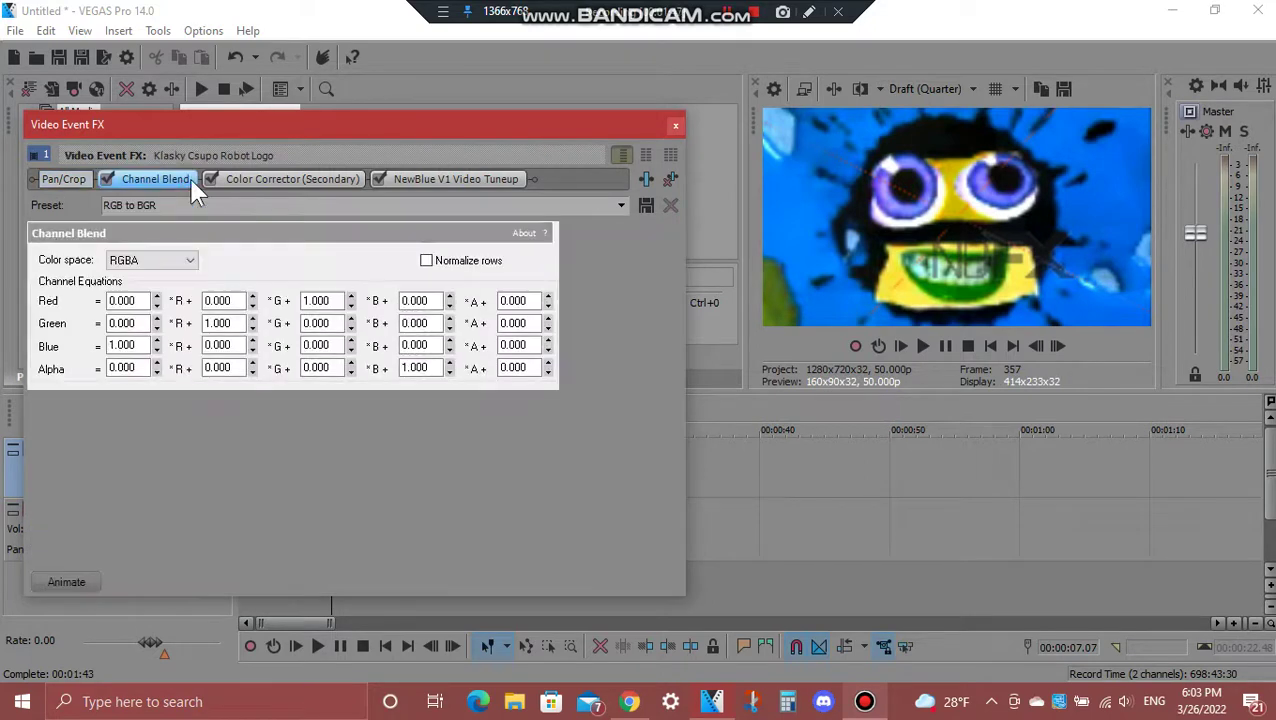
{"action": "left_click", "coordinate": [336, 178]}
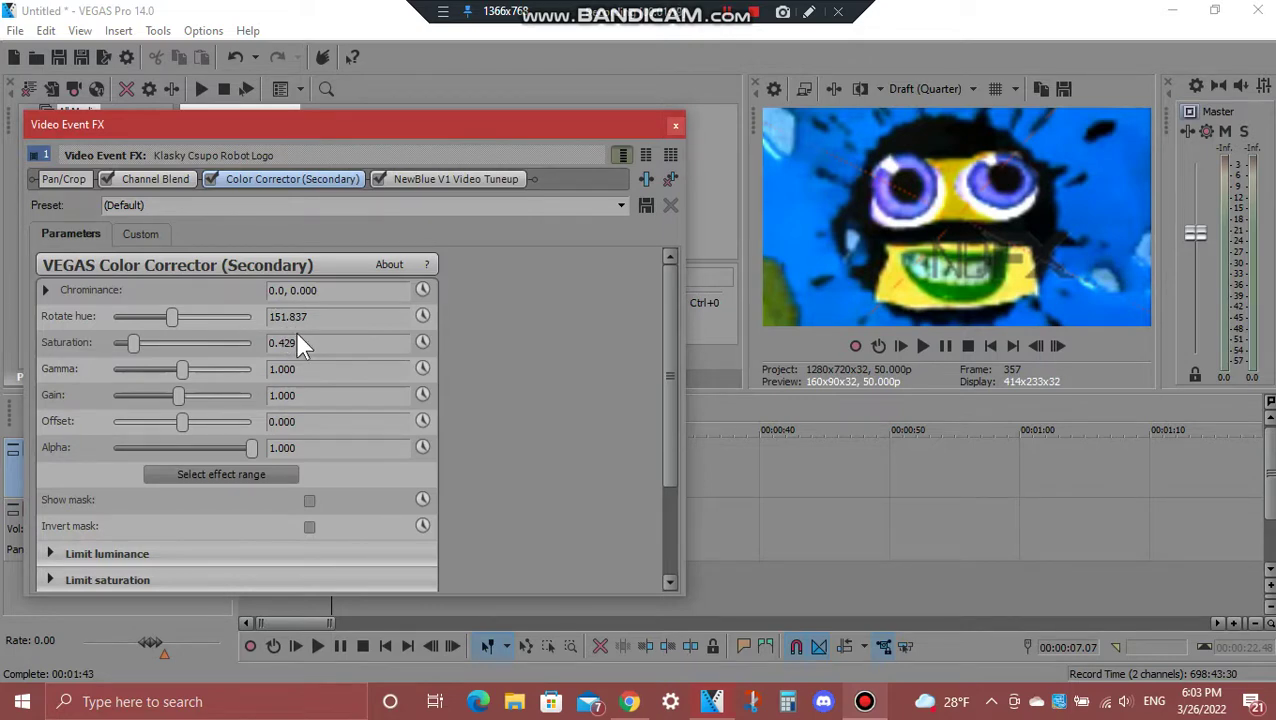
{"action": "left_click", "coordinate": [440, 179]}
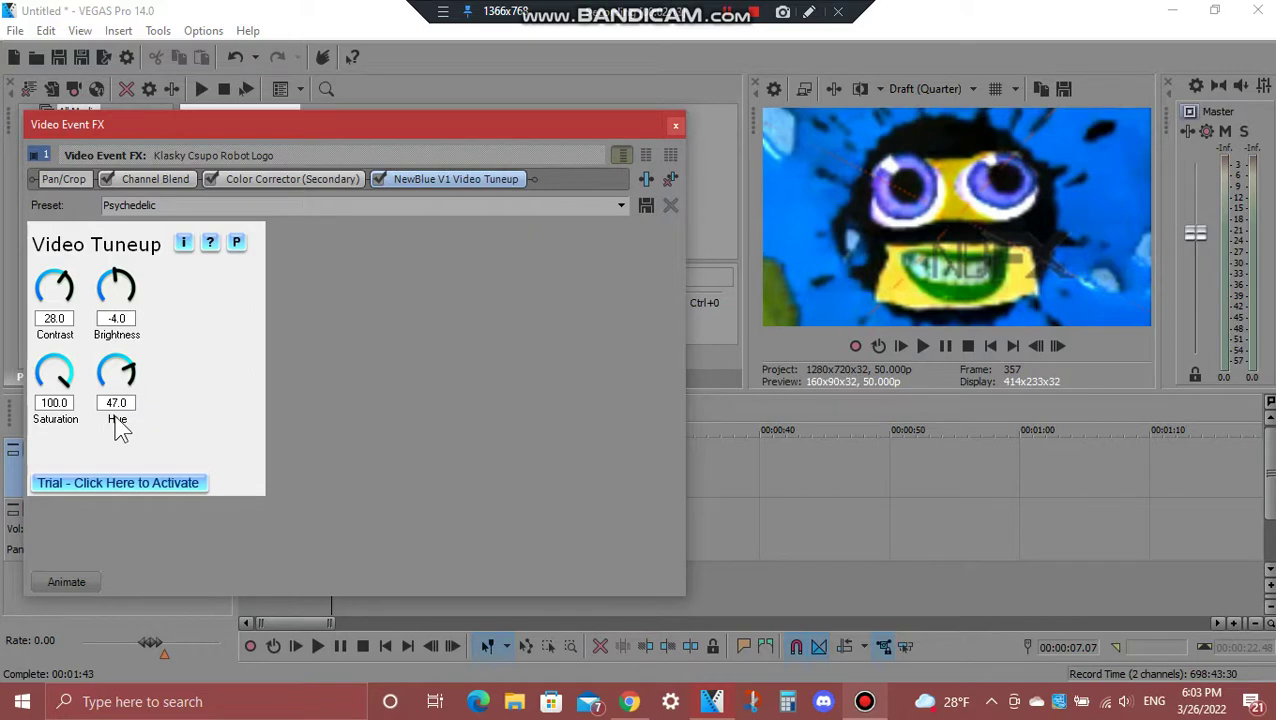
{"action": "left_click", "coordinate": [675, 127]}
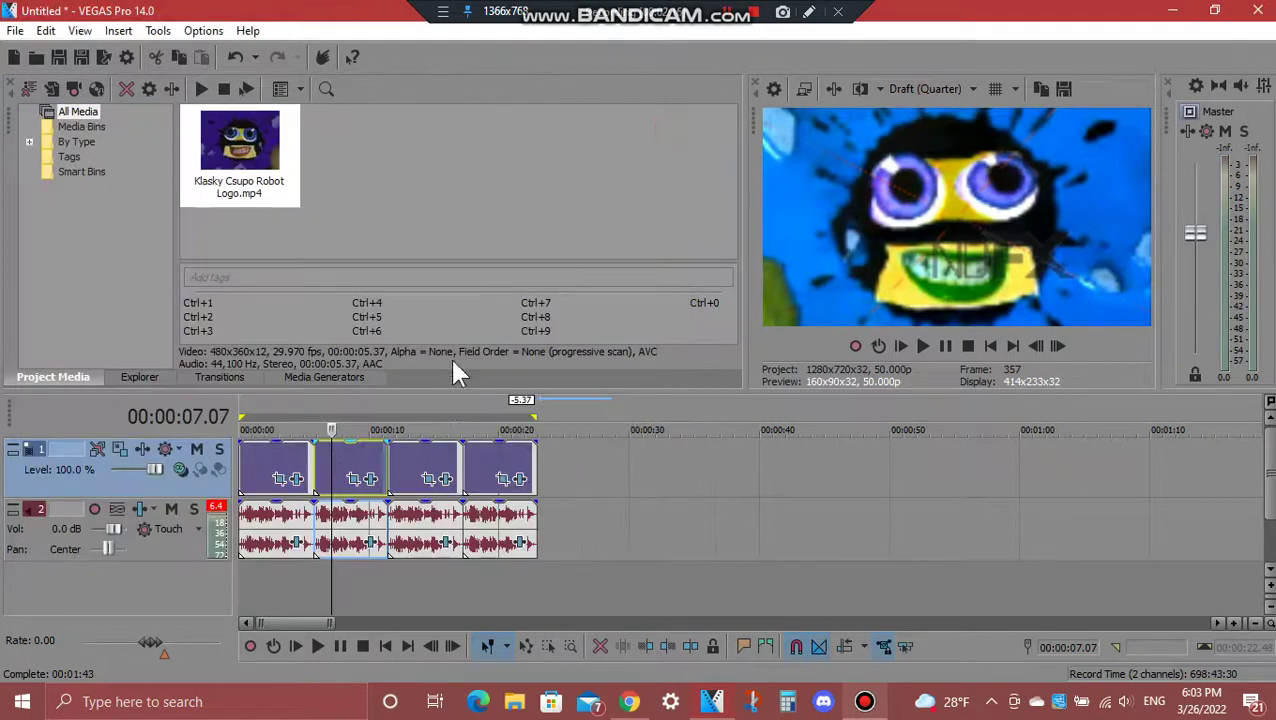
Step: Review the second clip's audio effects chain: IO/Phaser, Chorus, Amplitude Modulation, Distortion and the final Chorus, then close it
{"action": "left_click", "coordinate": [372, 545]}
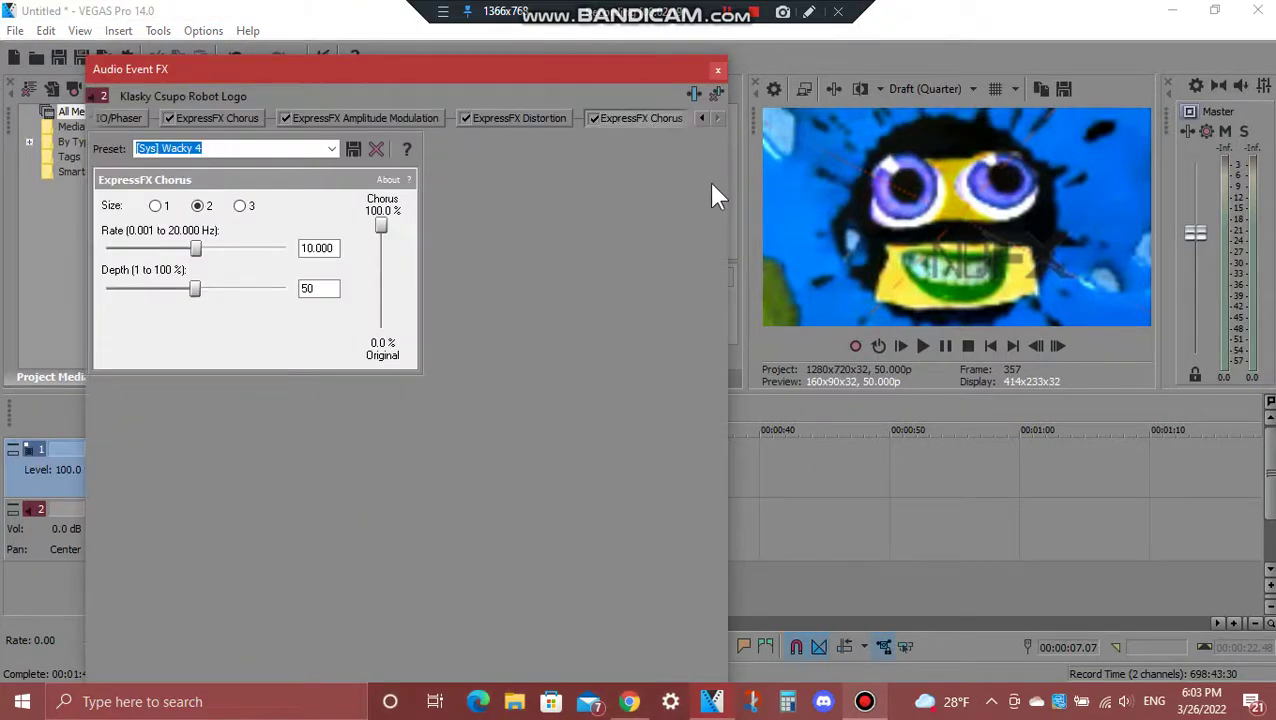
{"action": "left_click", "coordinate": [701, 119]}
{"action": "left_click", "coordinate": [146, 121]}
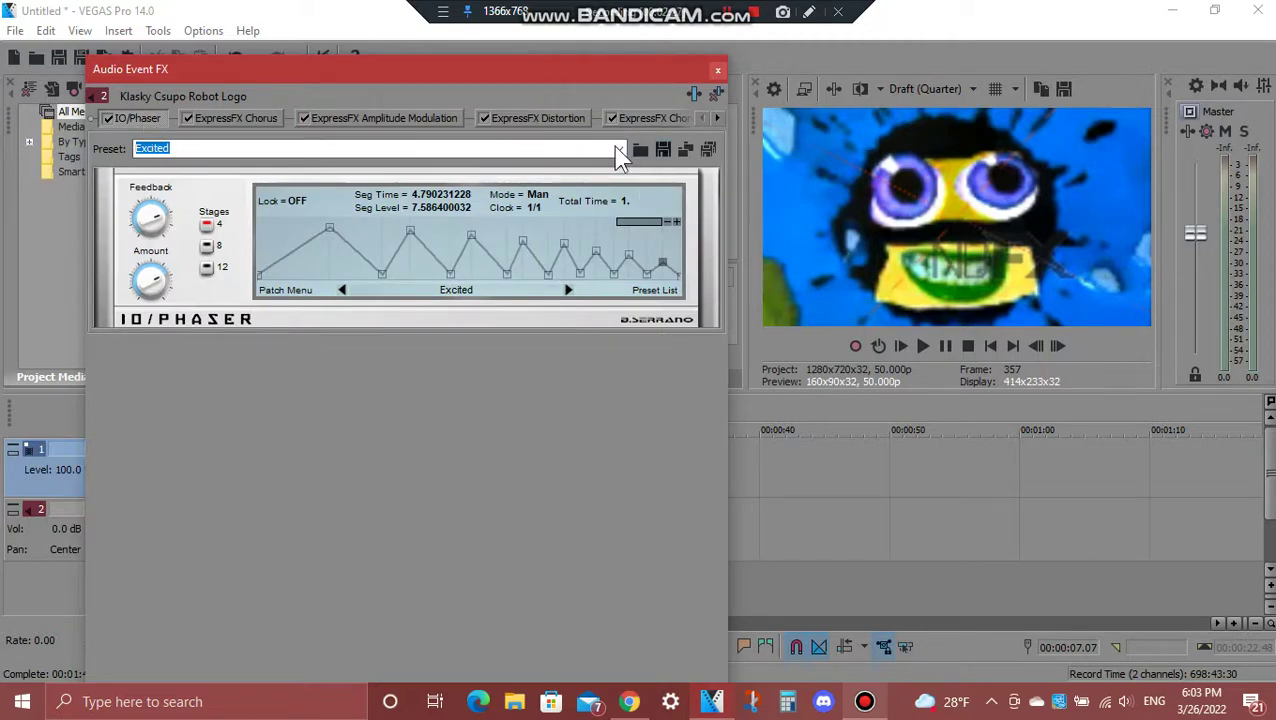
{"action": "left_click", "coordinate": [256, 121]}
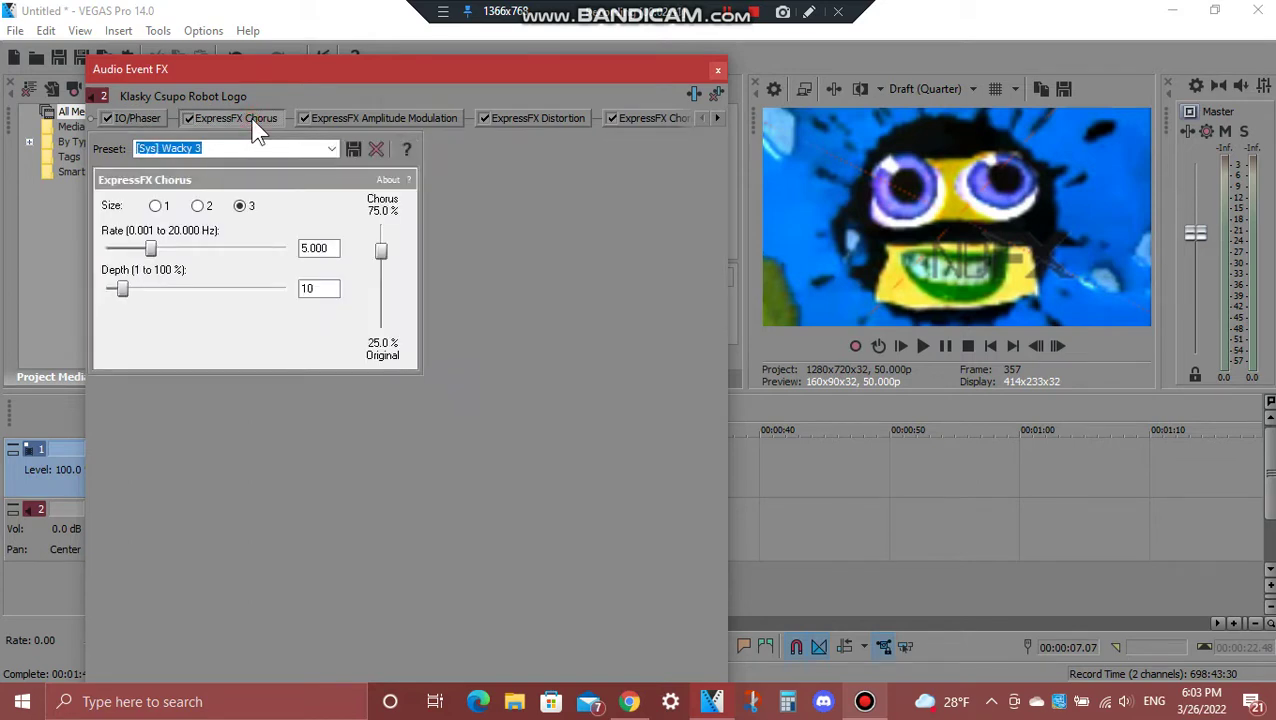
{"action": "left_click", "coordinate": [349, 117]}
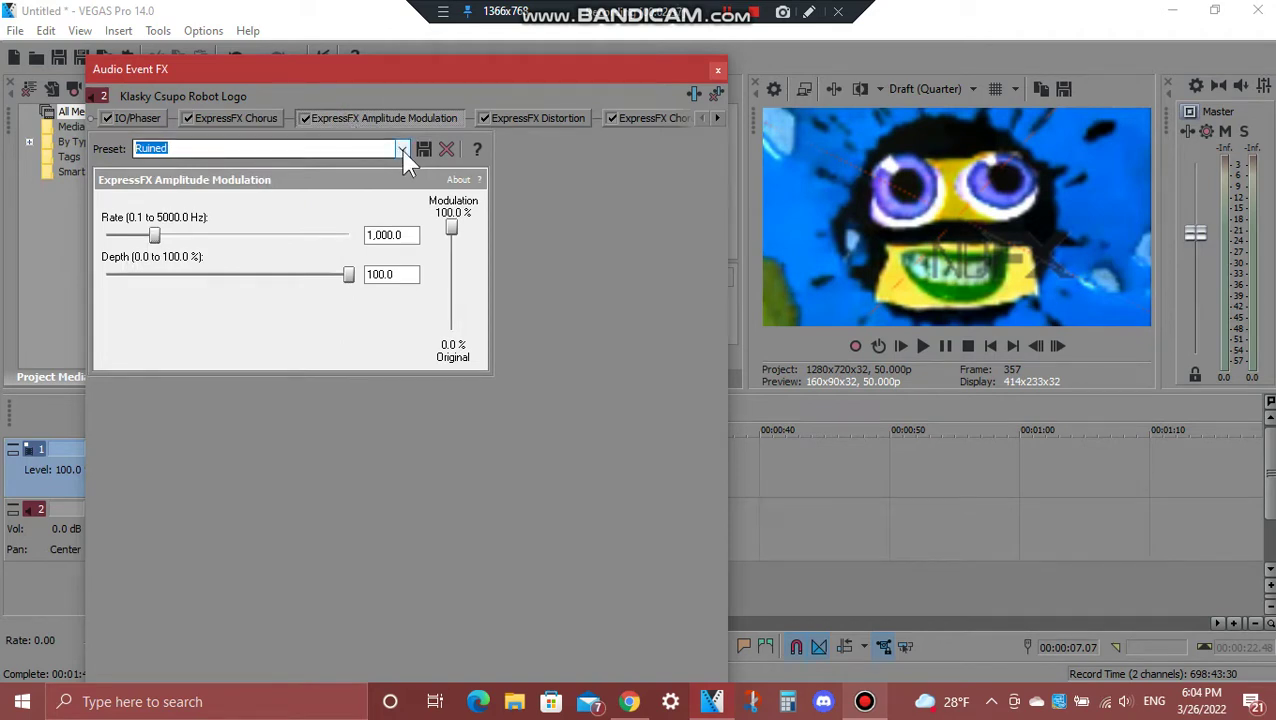
{"action": "left_click", "coordinate": [549, 118]}
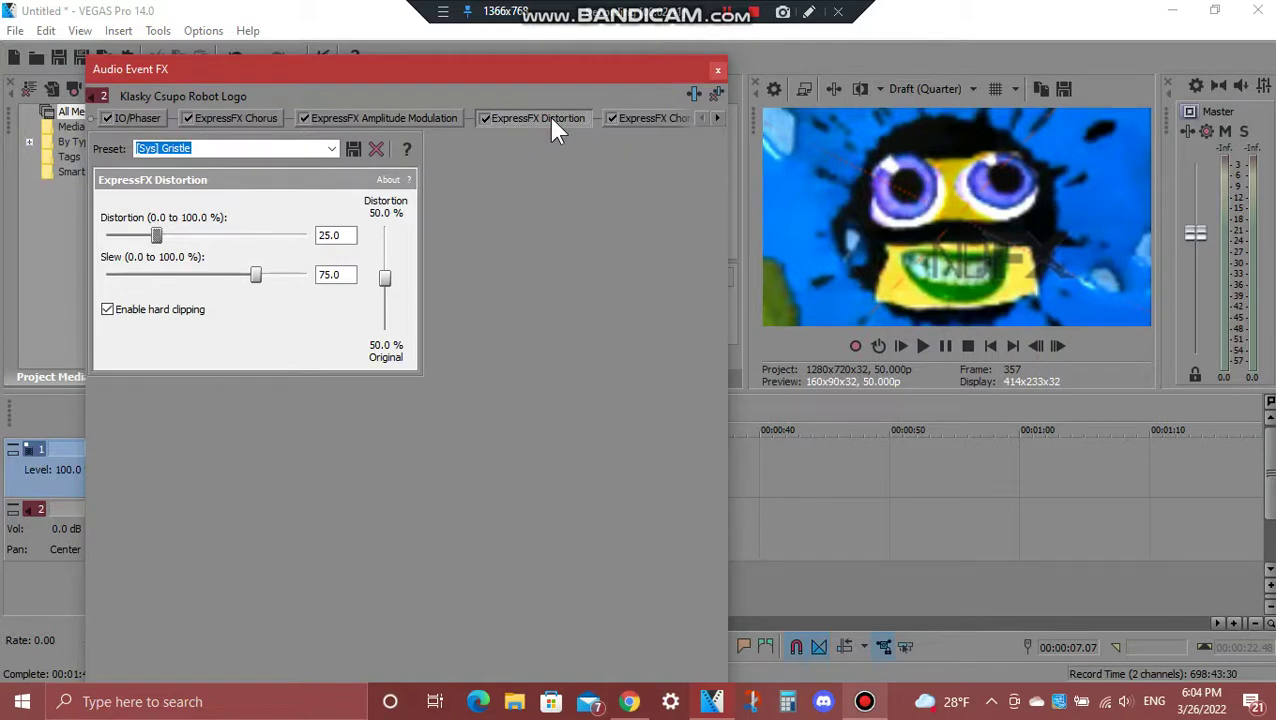
{"action": "left_click", "coordinate": [716, 118]}
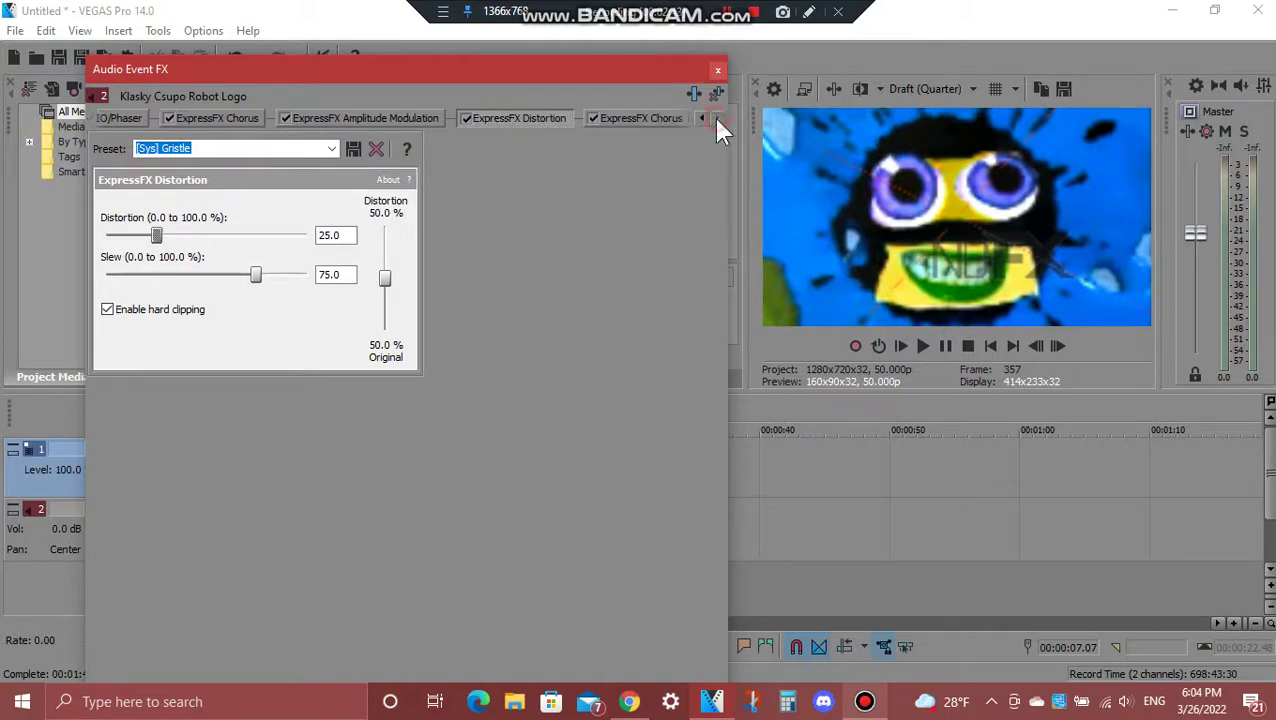
{"action": "left_click", "coordinate": [609, 120]}
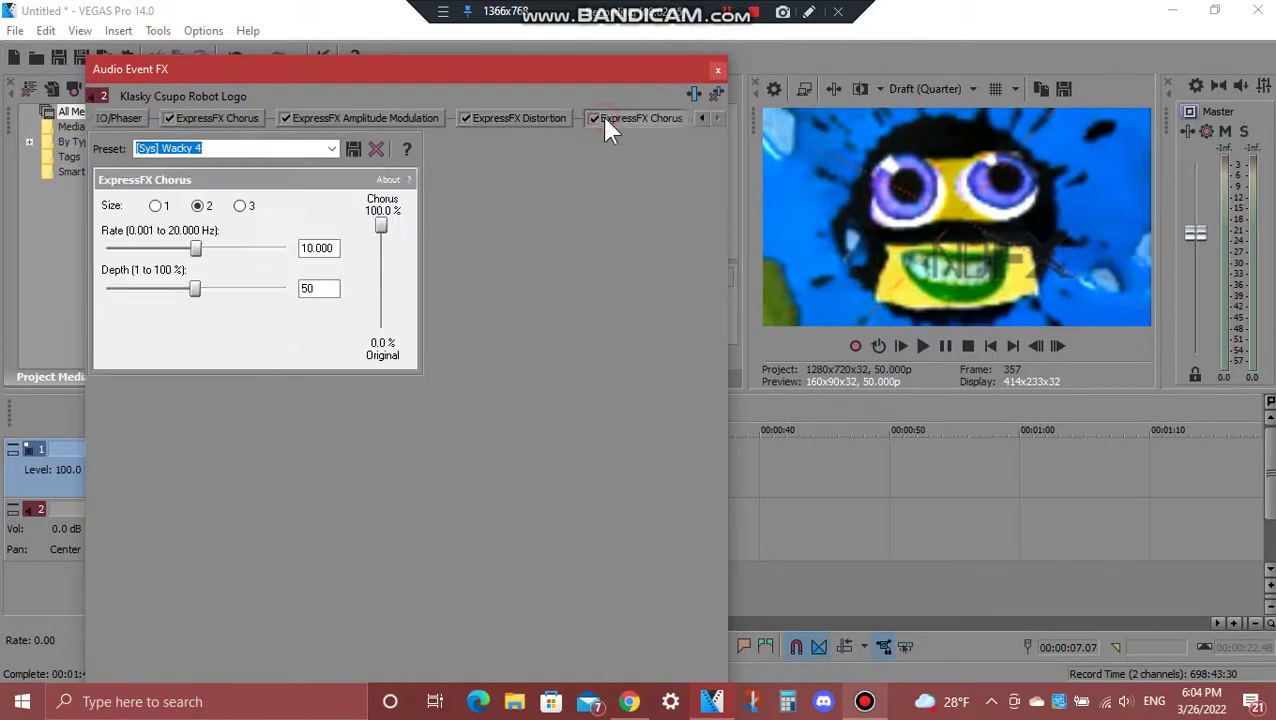
{"action": "left_click", "coordinate": [717, 70]}
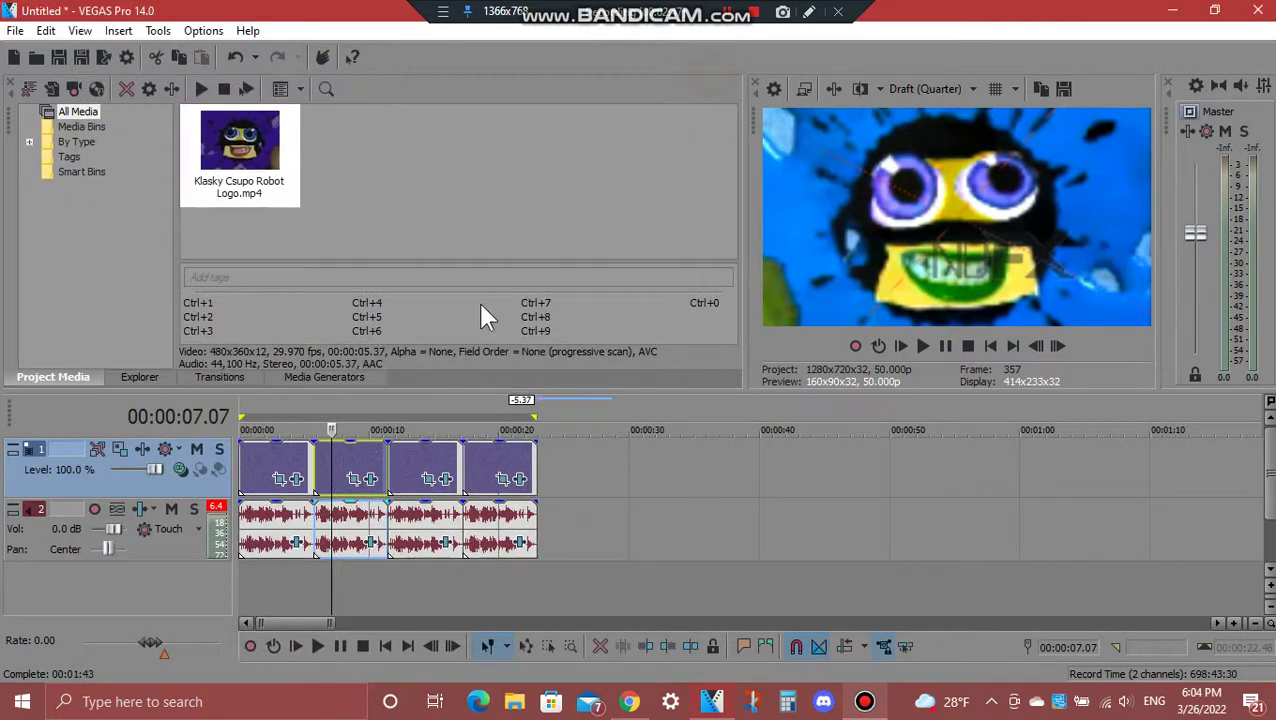
Step: Open the third clip's video effects and review its TV Simulator, Unsharp Mask and Glow settings, including the Glow preset list
{"action": "left_click", "coordinate": [405, 451]}
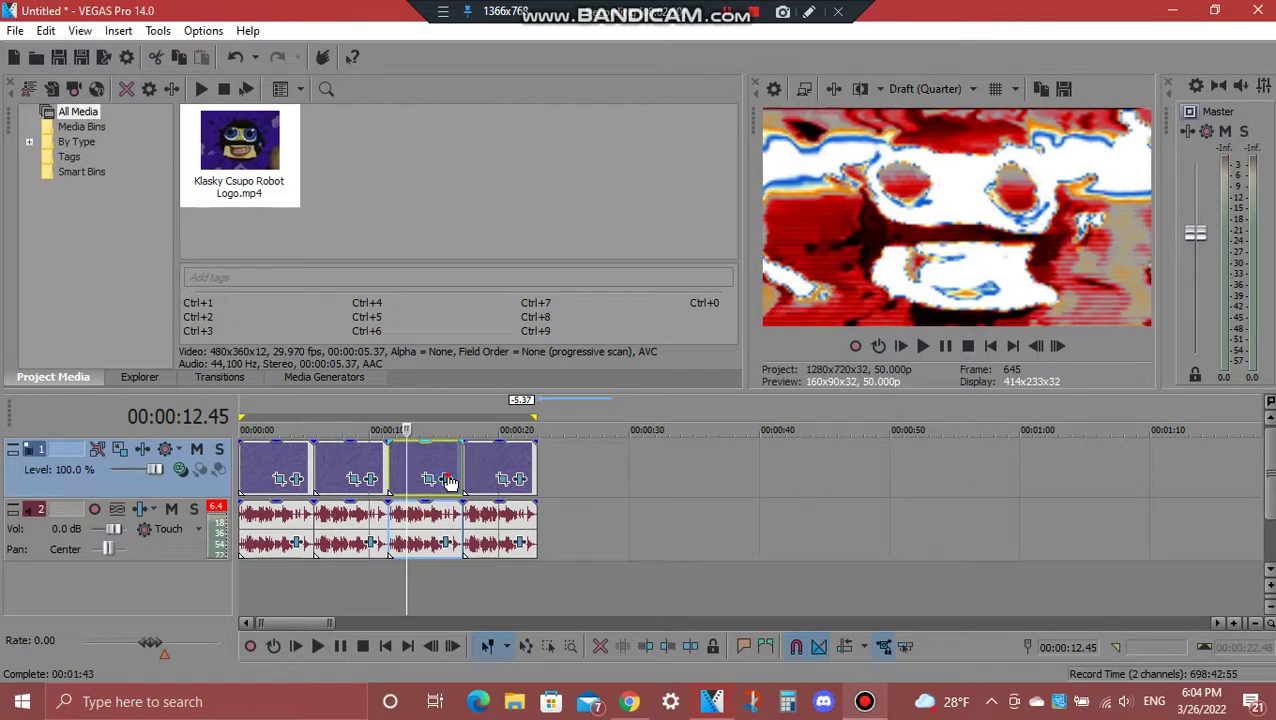
{"action": "left_click", "coordinate": [446, 480]}
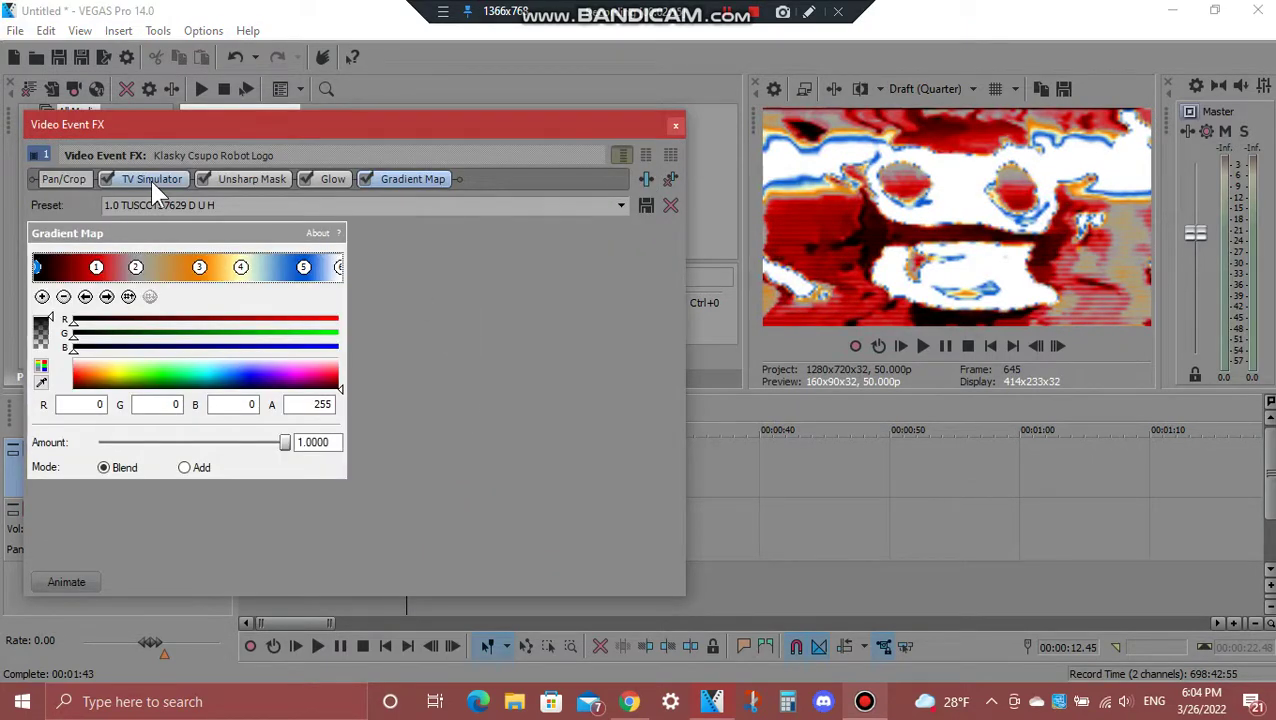
{"action": "left_click", "coordinate": [151, 180]}
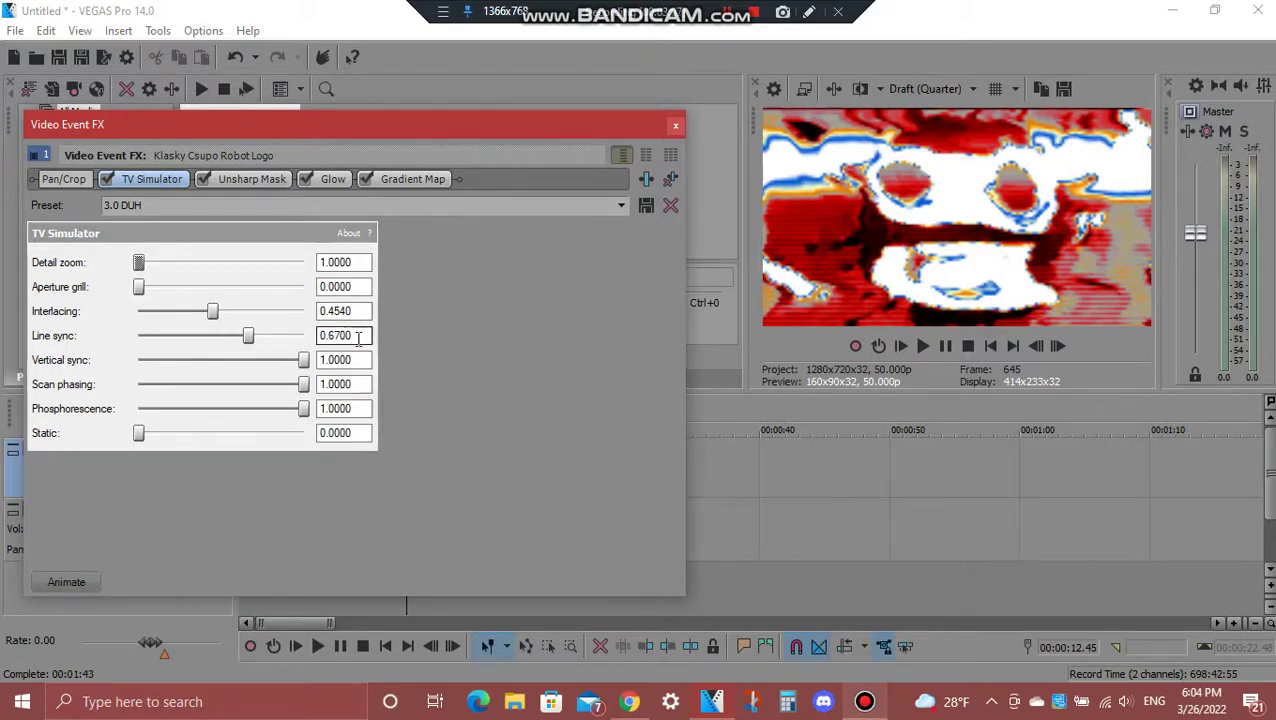
{"action": "left_click", "coordinate": [231, 184]}
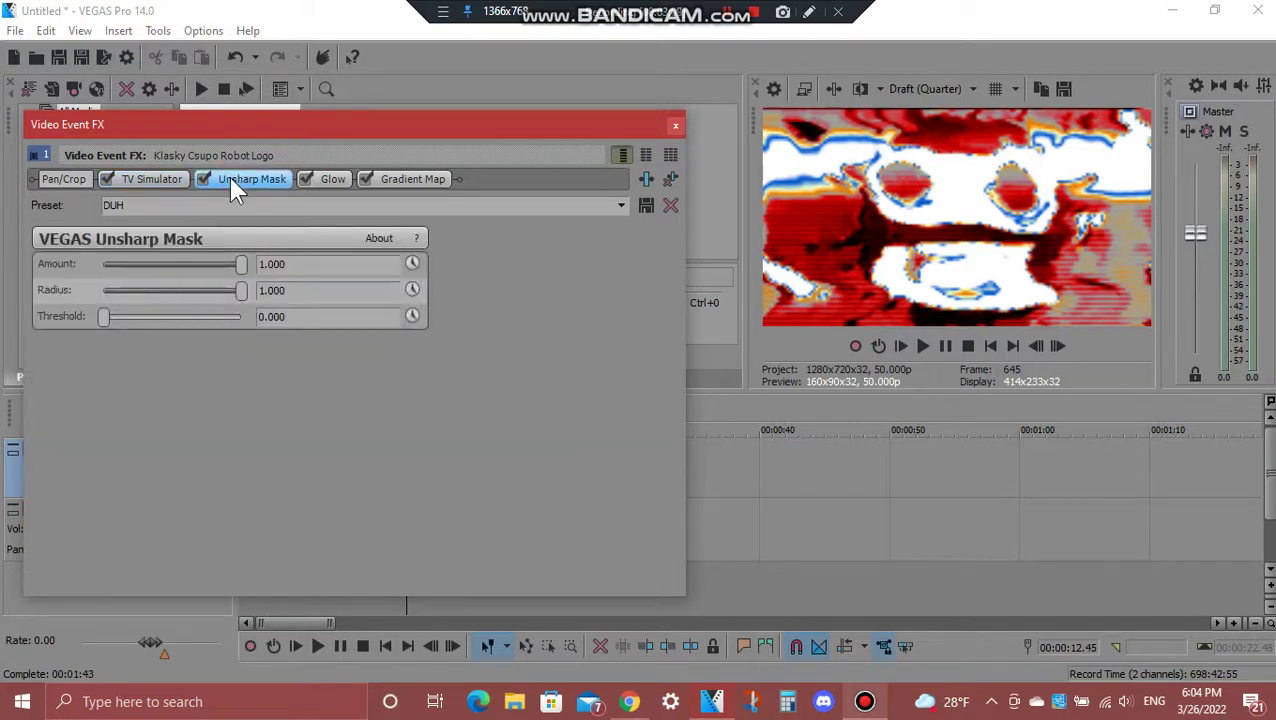
{"action": "left_click", "coordinate": [337, 184]}
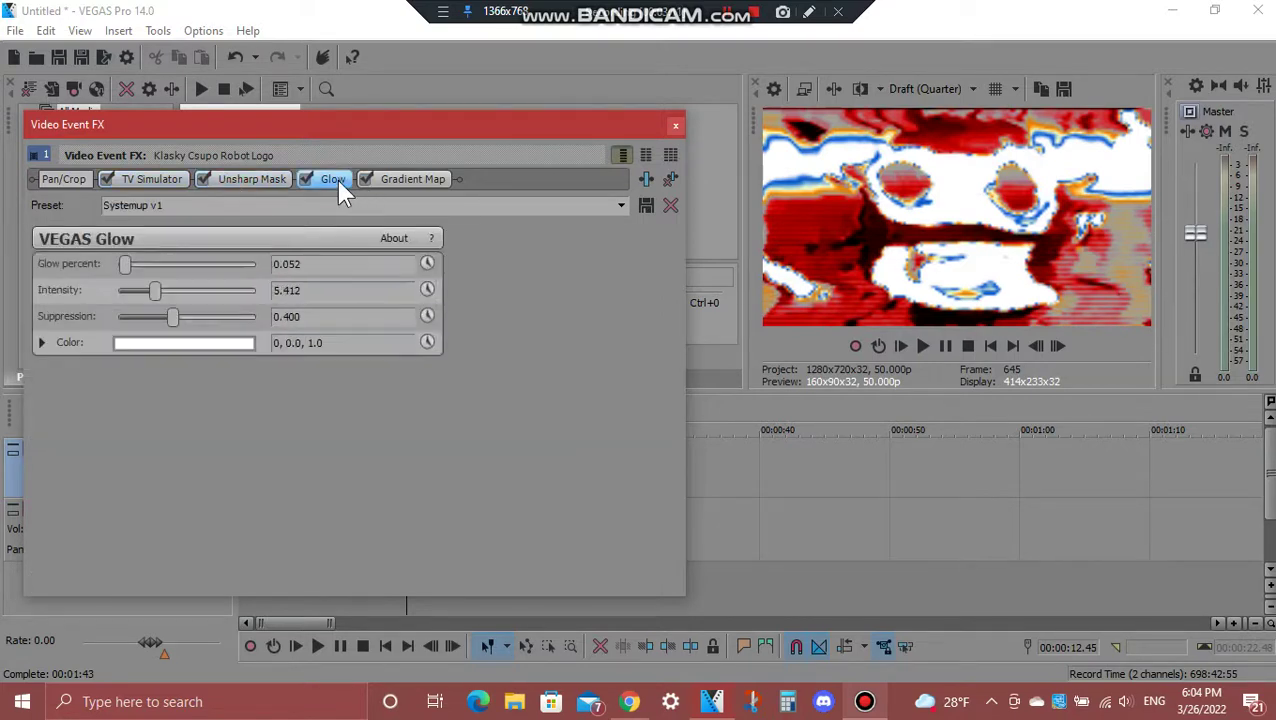
{"action": "left_click", "coordinate": [621, 205]}
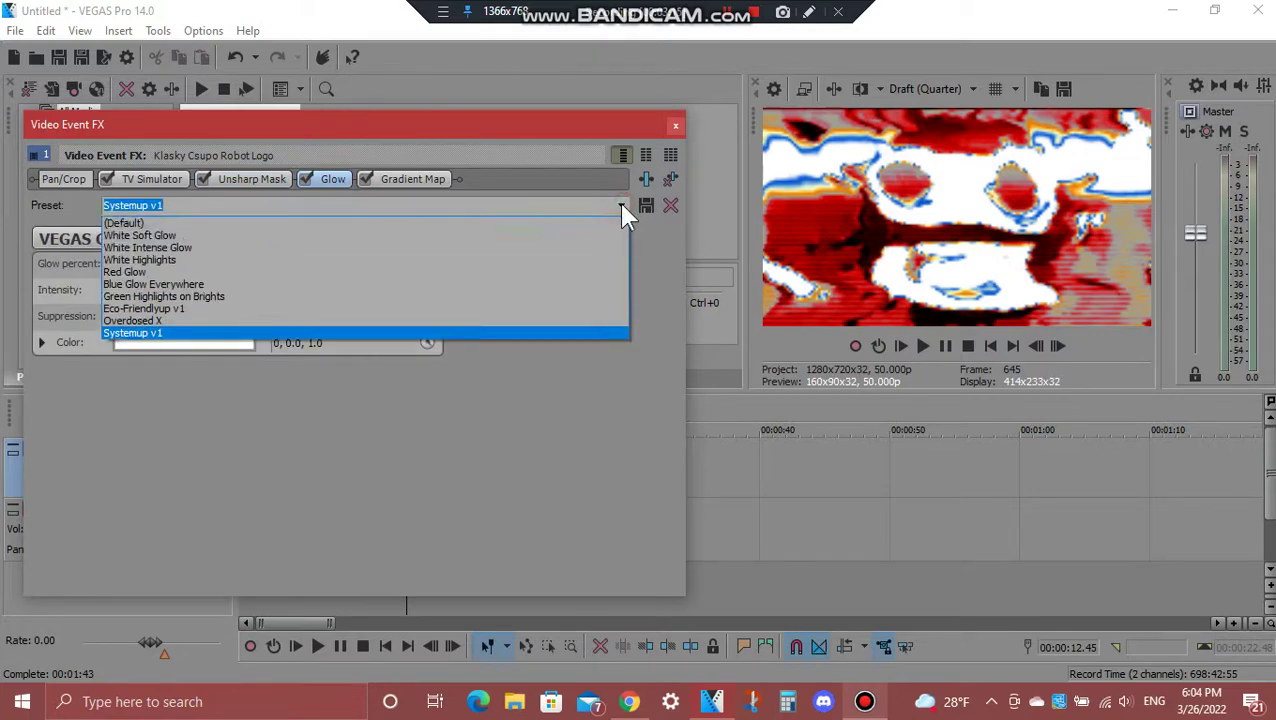
{"action": "left_click", "coordinate": [621, 205]}
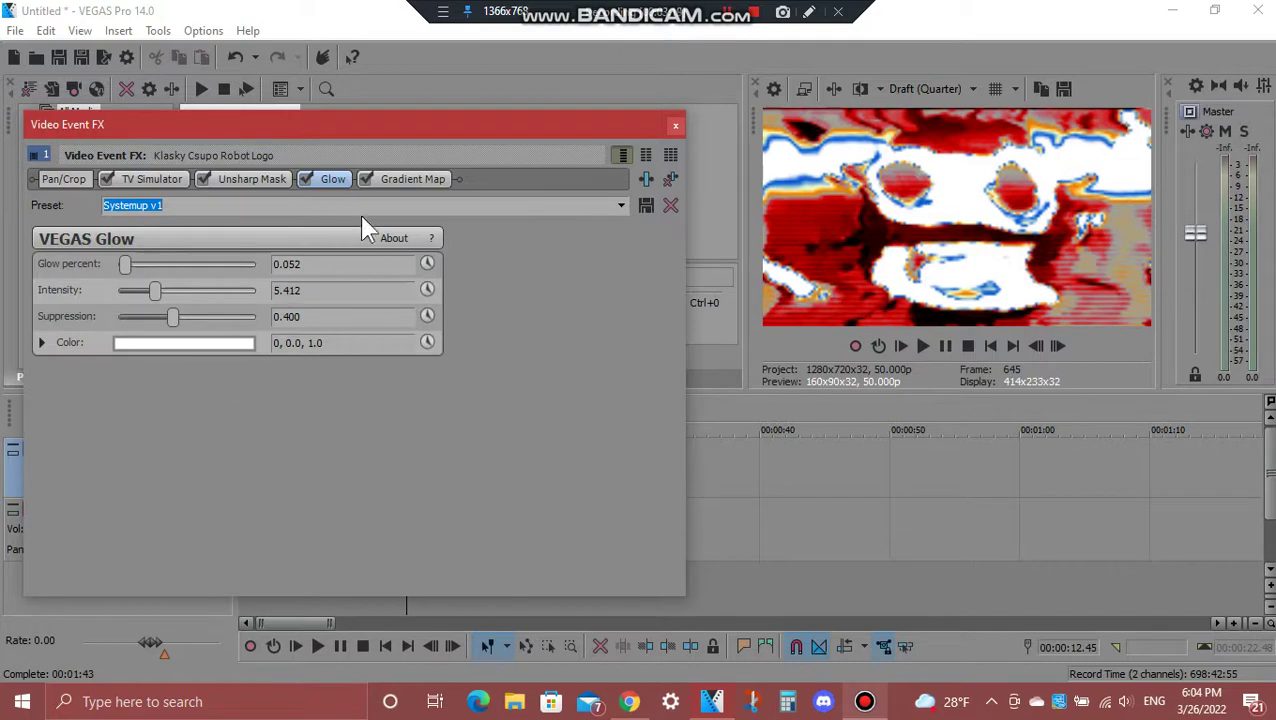
Step: Examine each Gradient Map control point's color on the third clip in turn, then close its video effects
{"action": "left_click", "coordinate": [379, 178]}
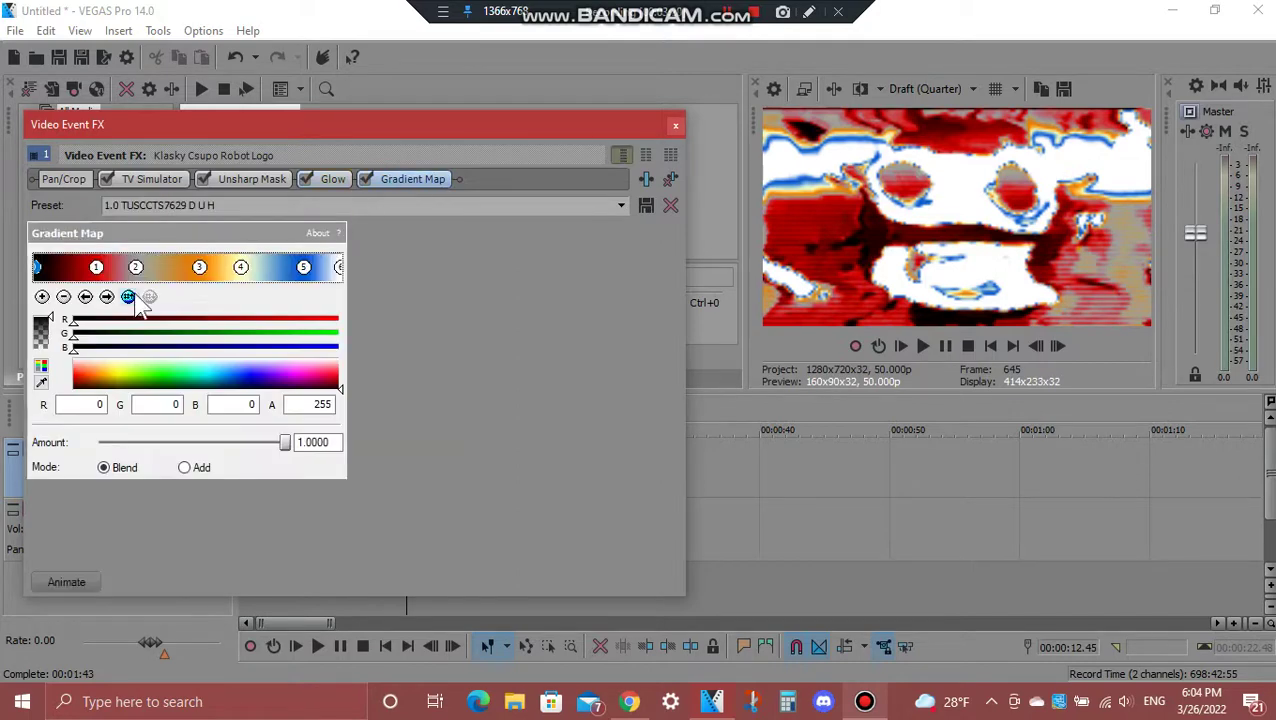
{"action": "left_click", "coordinate": [106, 296]}
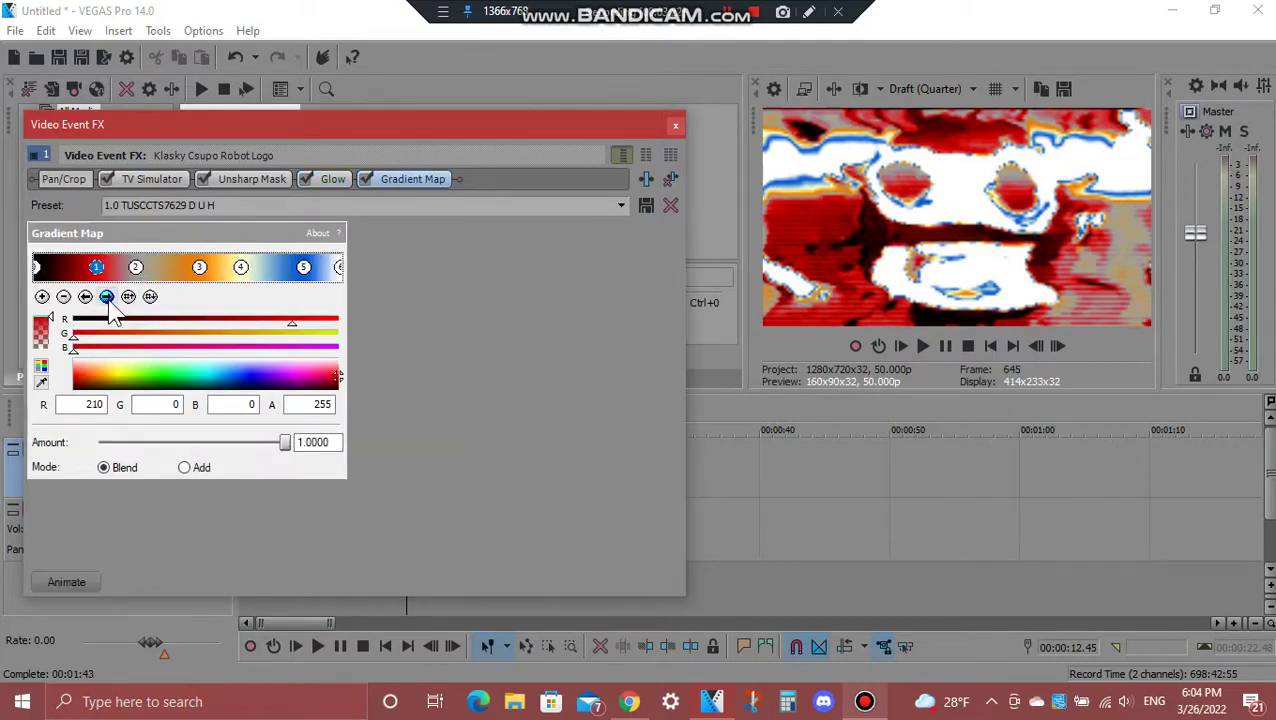
{"action": "left_click", "coordinate": [106, 296]}
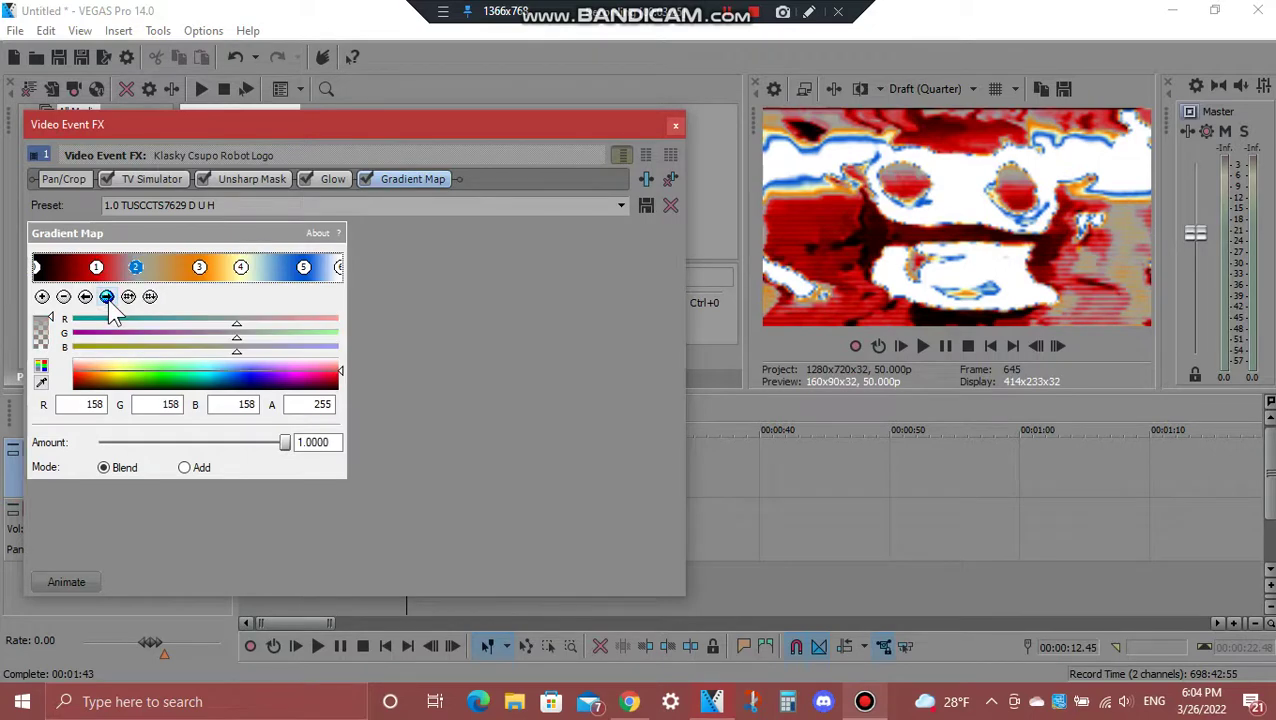
{"action": "left_click", "coordinate": [106, 296]}
{"action": "left_click", "coordinate": [109, 303]}
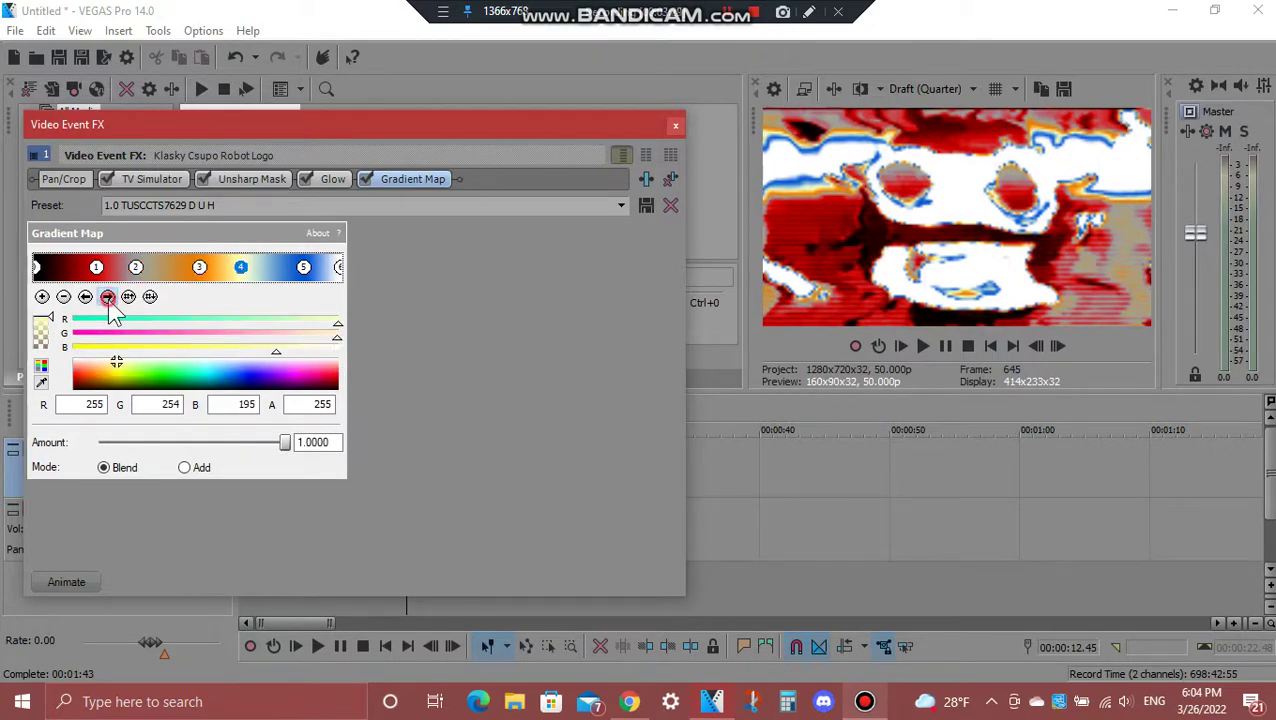
{"action": "left_click", "coordinate": [107, 297]}
{"action": "left_click", "coordinate": [108, 297]}
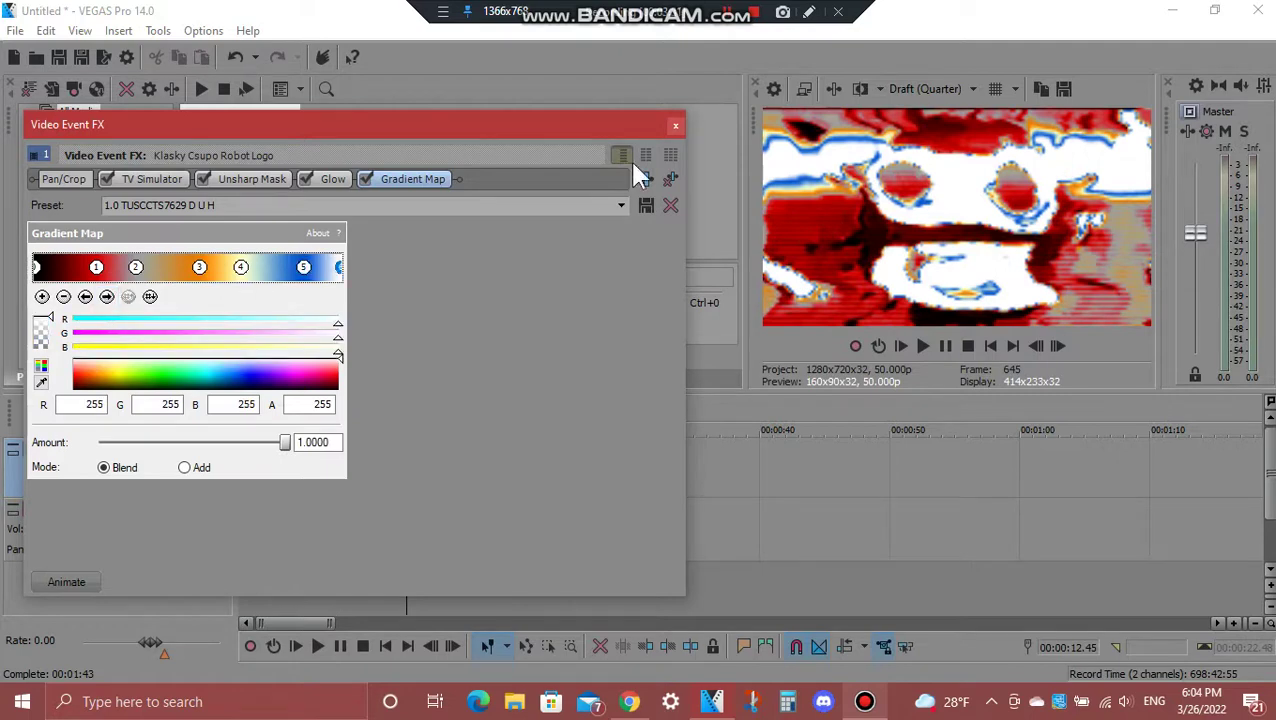
{"action": "left_click", "coordinate": [676, 128]}
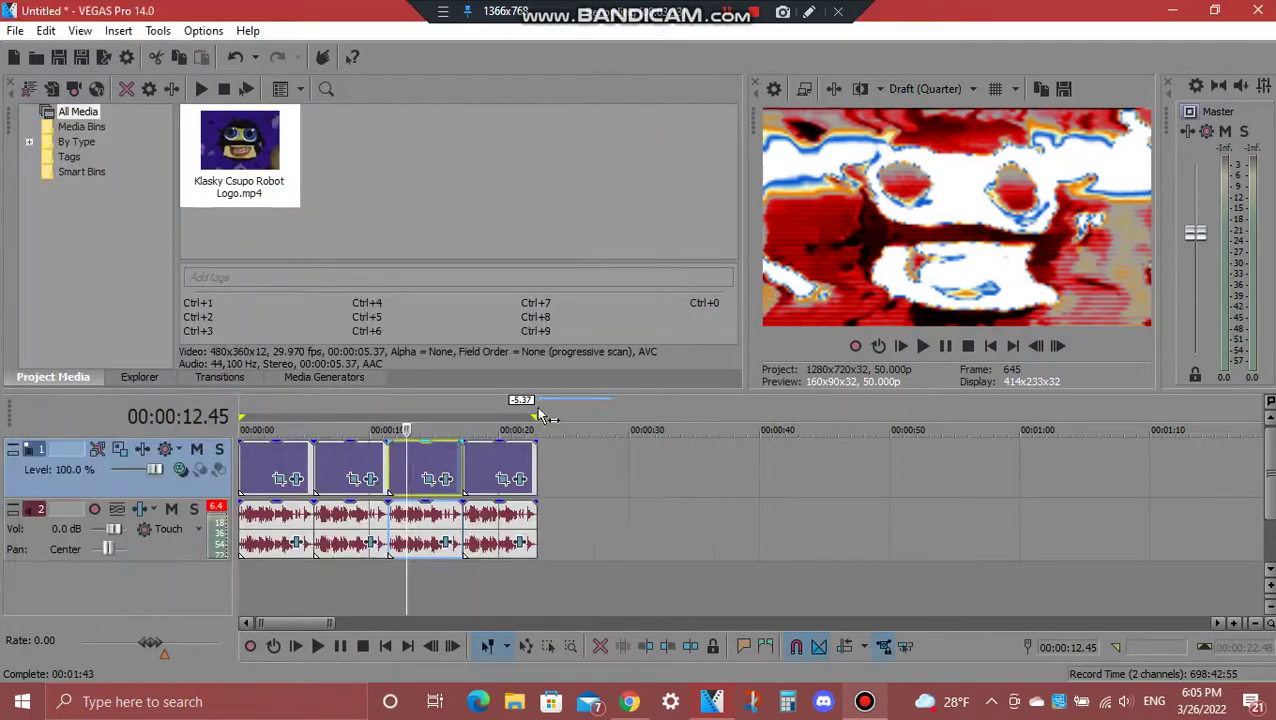
Step: Open the third clip's audio effects and review both Chorus effects, TAL BitCrusher and Orange Vocoder
{"action": "left_click", "coordinate": [443, 545]}
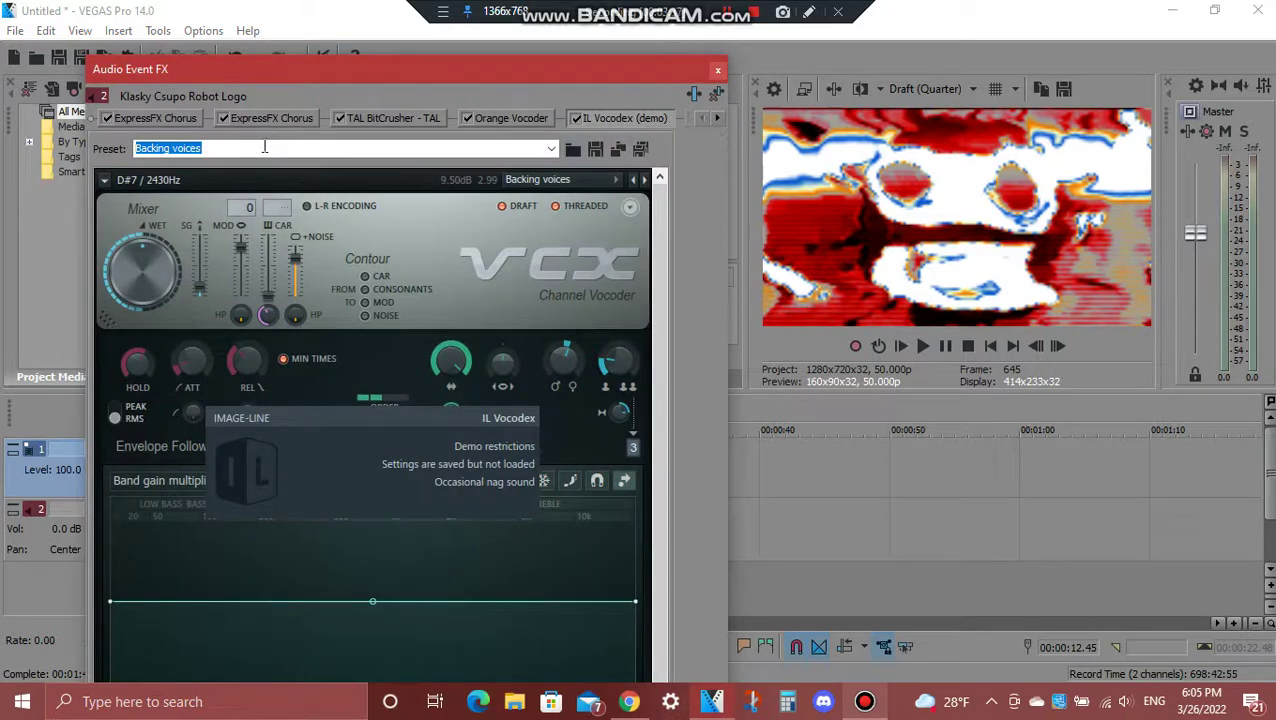
{"action": "left_click", "coordinate": [168, 119]}
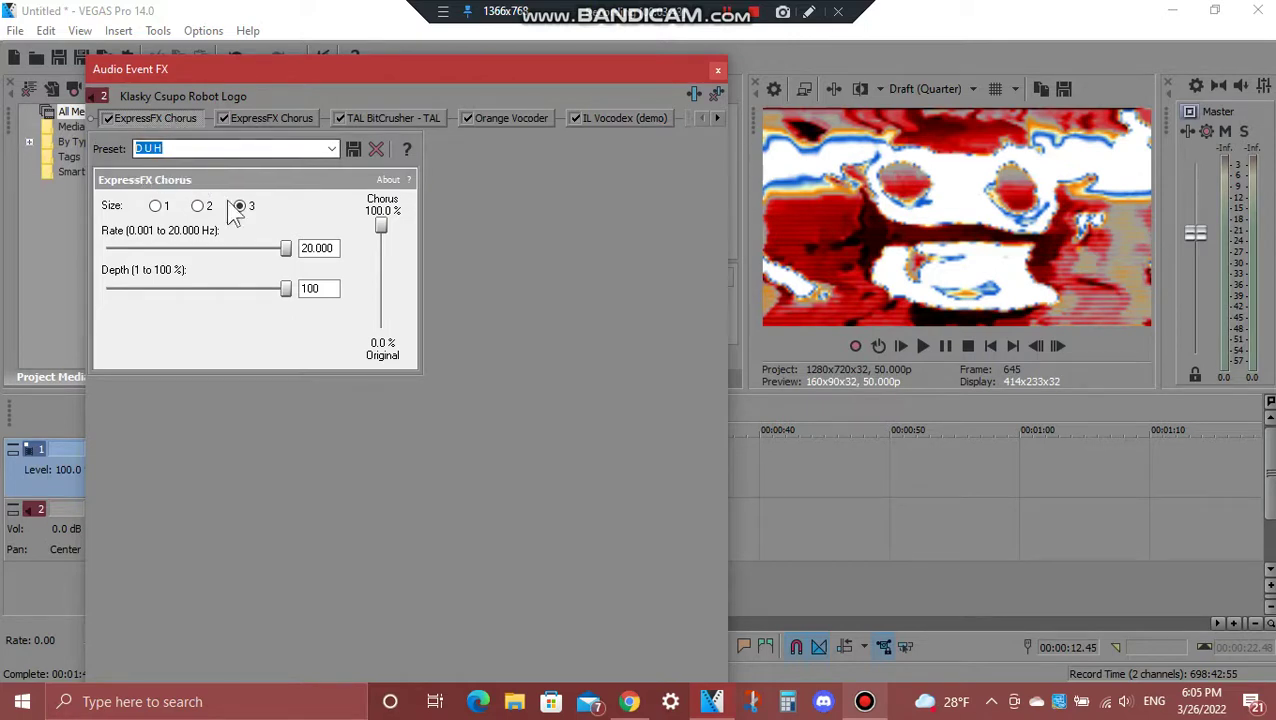
{"action": "left_click", "coordinate": [268, 121]}
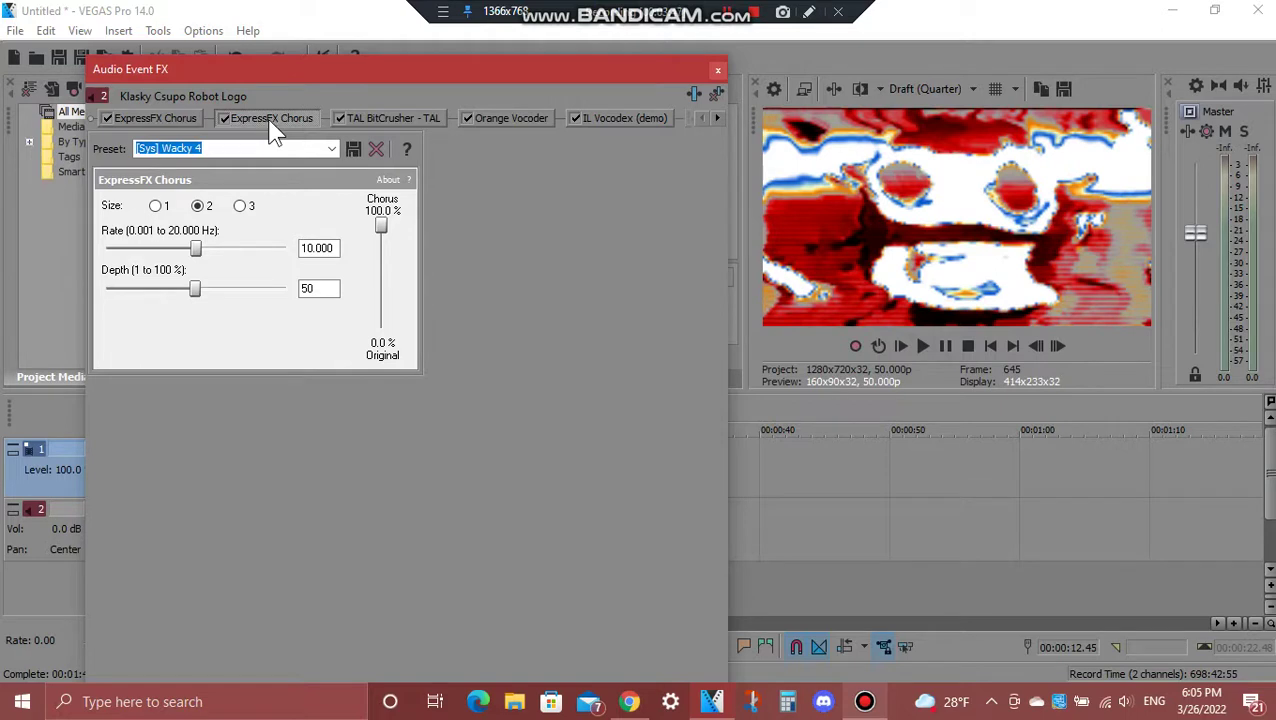
{"action": "left_click", "coordinate": [380, 117]}
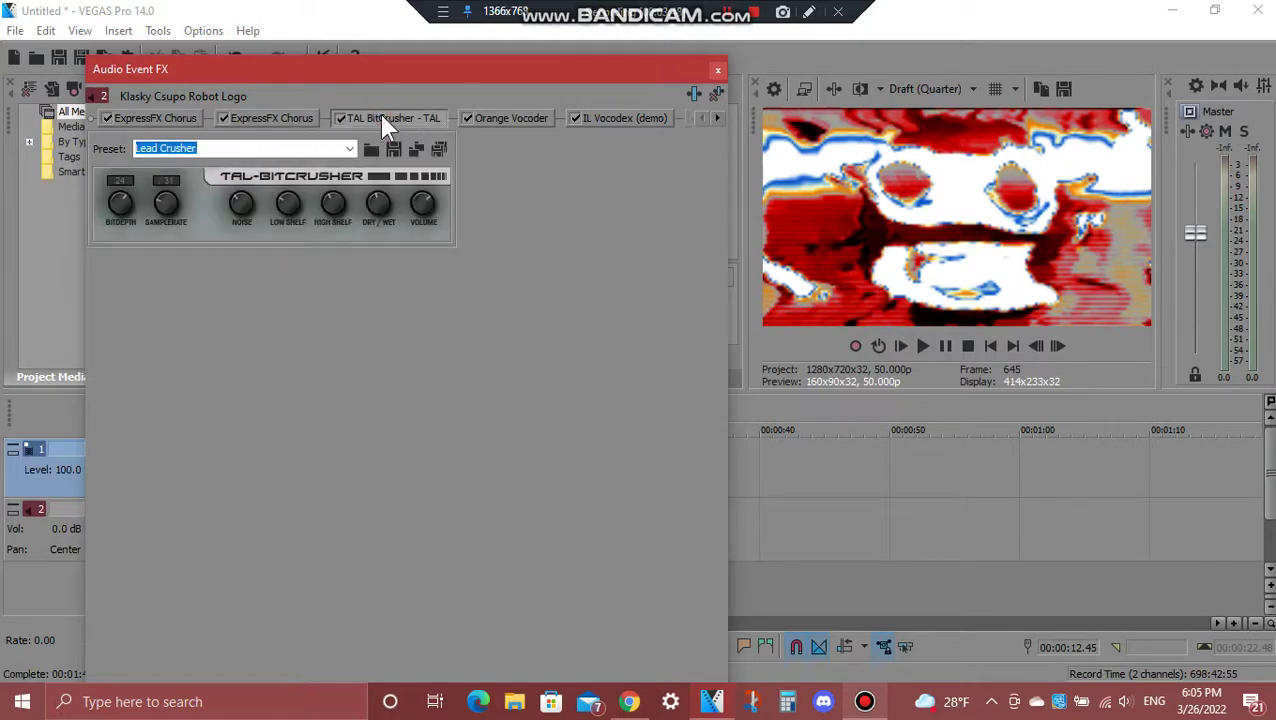
{"action": "left_click", "coordinate": [543, 124]}
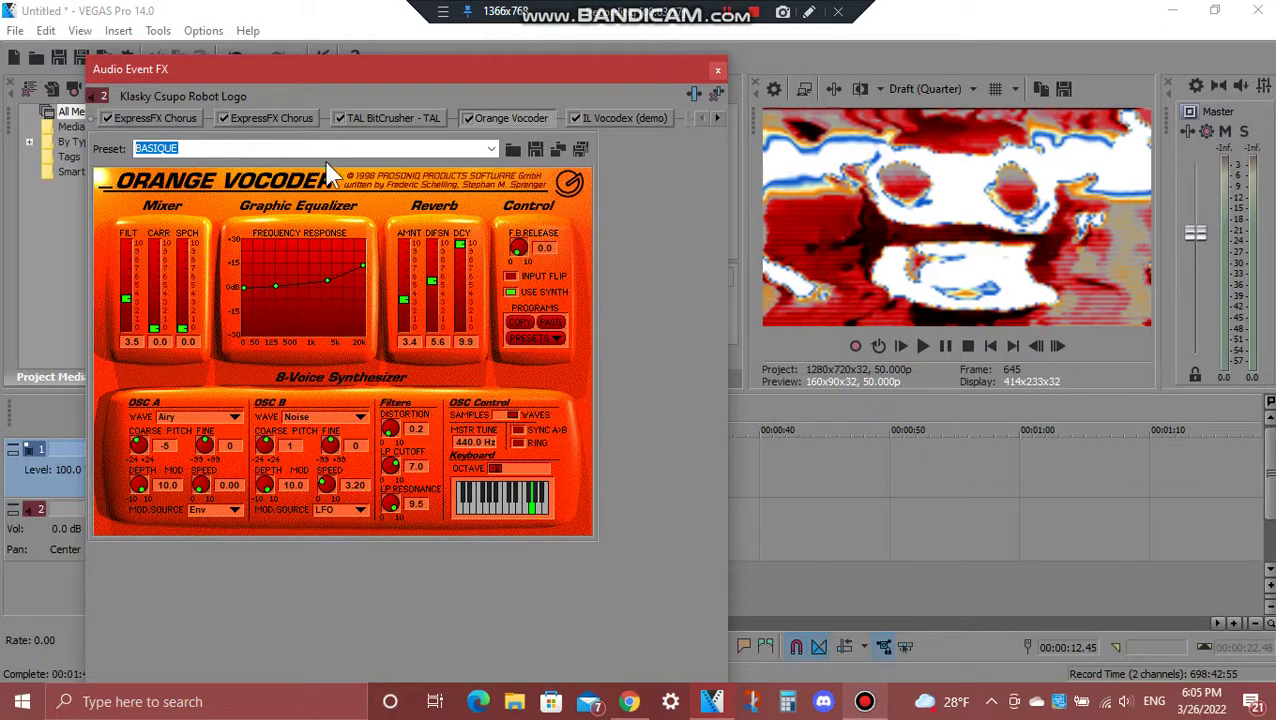
Step: Review both IL Vocodex effects on the third clip, checking the first one's band width, then close the audio effects
{"action": "left_click", "coordinate": [715, 119]}
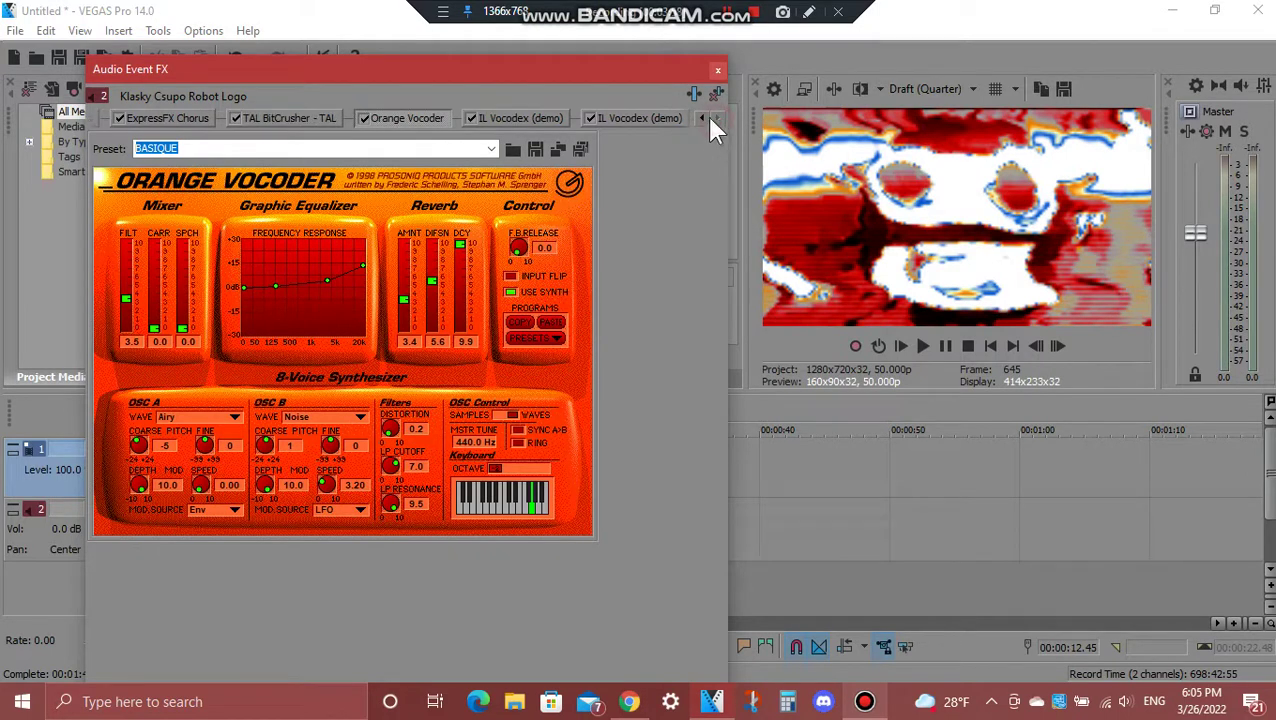
{"action": "left_click", "coordinate": [540, 124]}
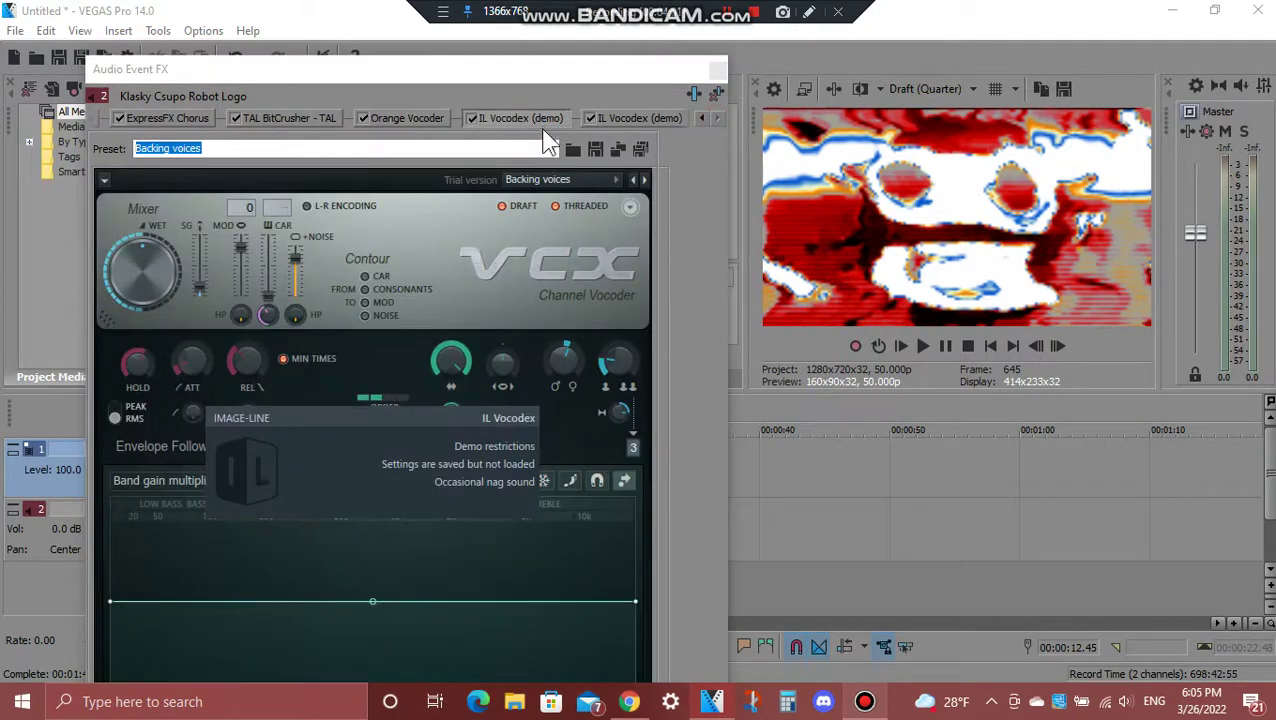
{"action": "left_click", "coordinate": [455, 368]}
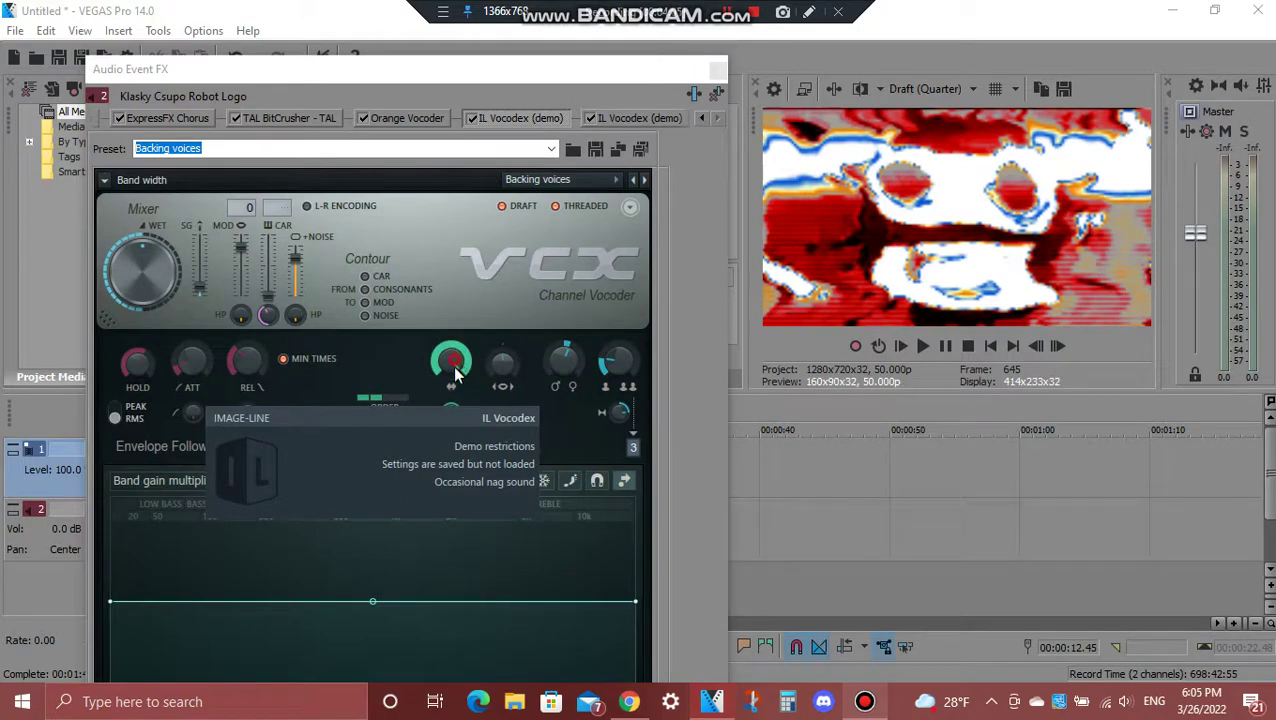
{"action": "left_click", "coordinate": [455, 368]}
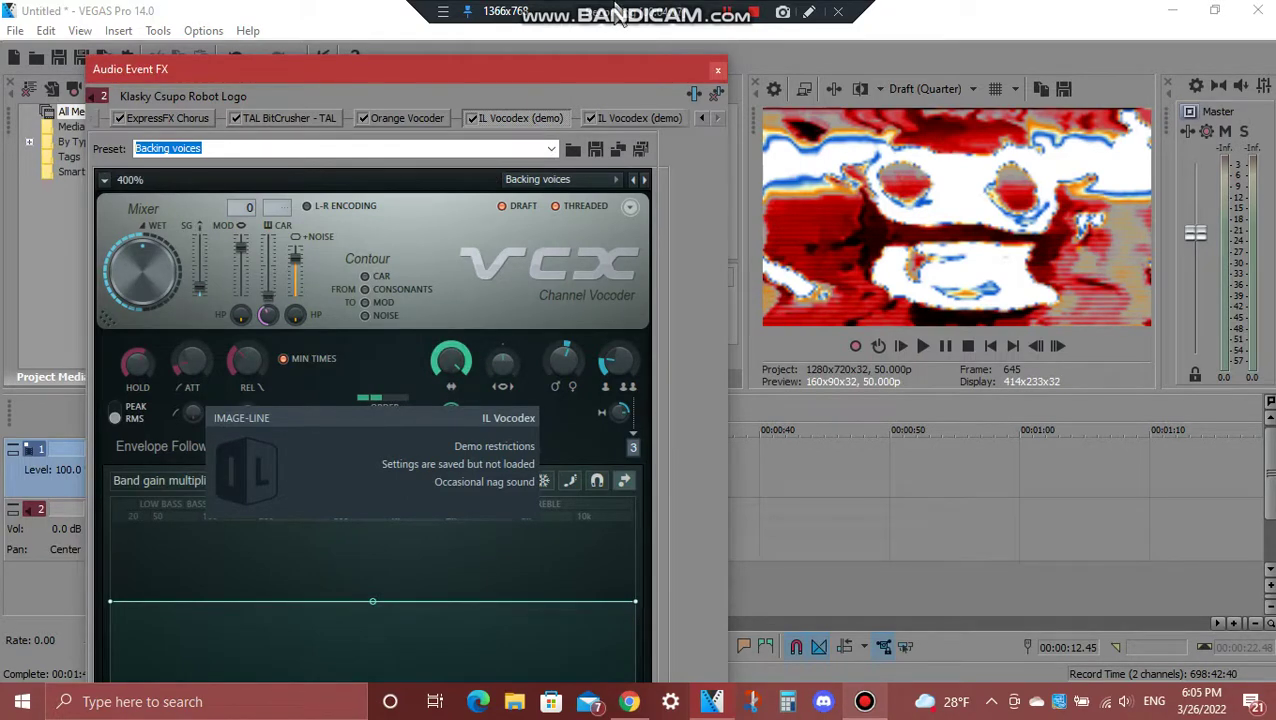
{"action": "left_click", "coordinate": [650, 118]}
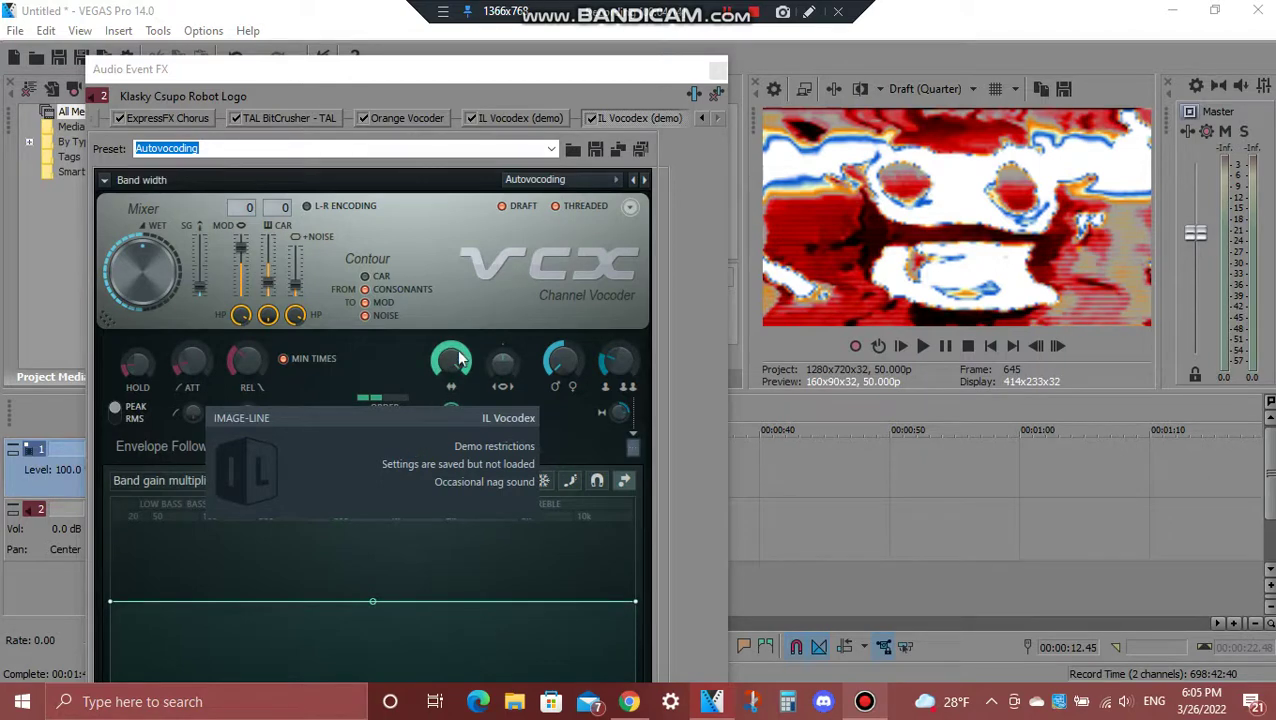
{"action": "left_click", "coordinate": [718, 72]}
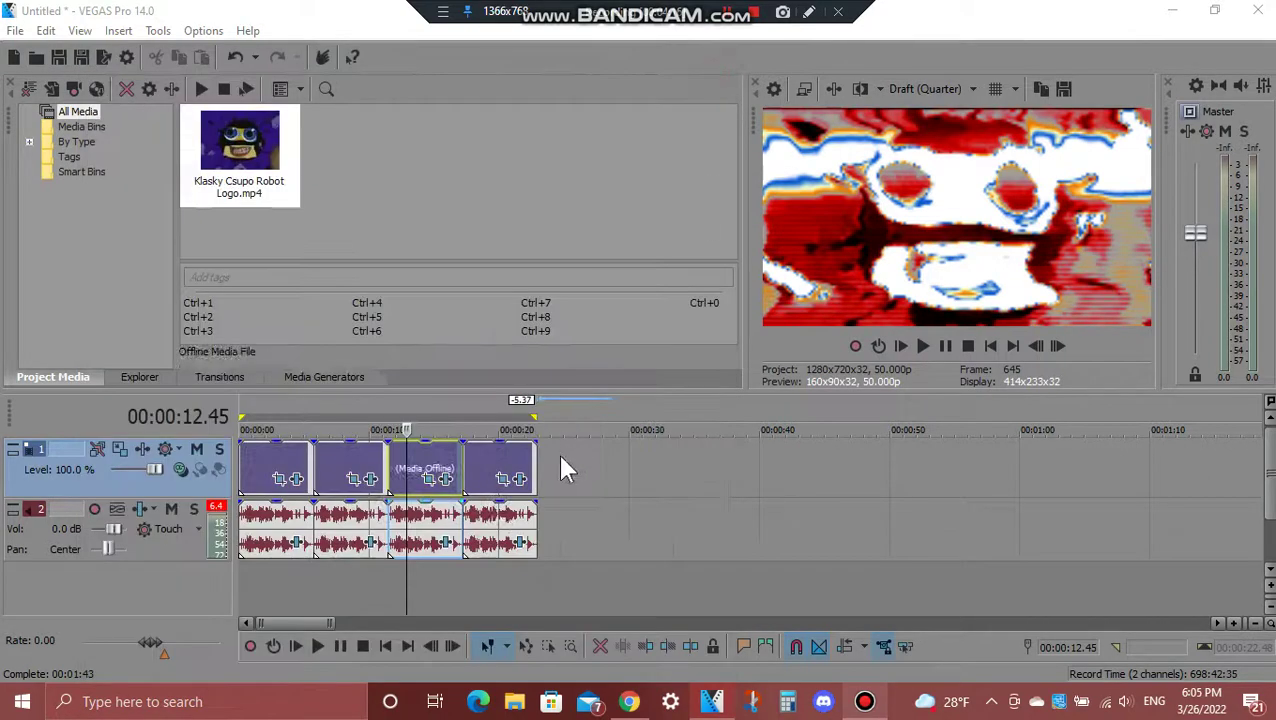
Step: Open the fourth clip's video effects and show the NewBlue V5 Old TV settings at the start of the chain
{"action": "left_click", "coordinate": [484, 462]}
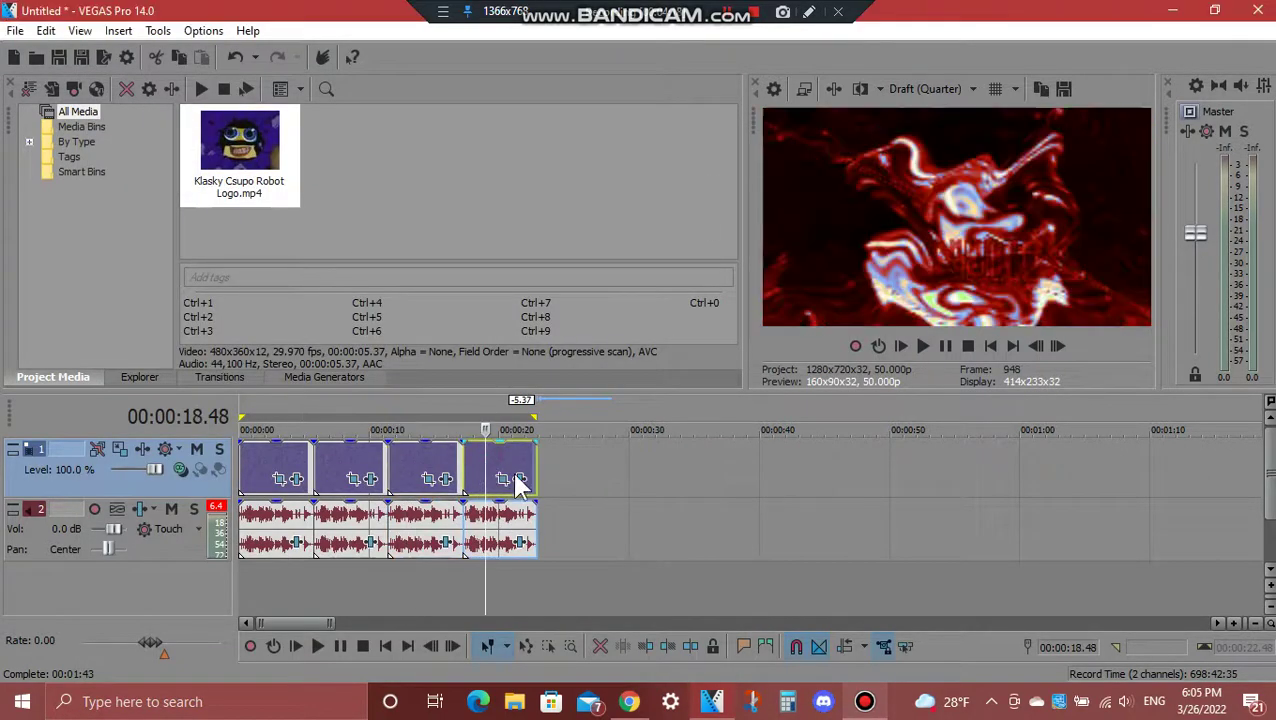
{"action": "left_click", "coordinate": [519, 479]}
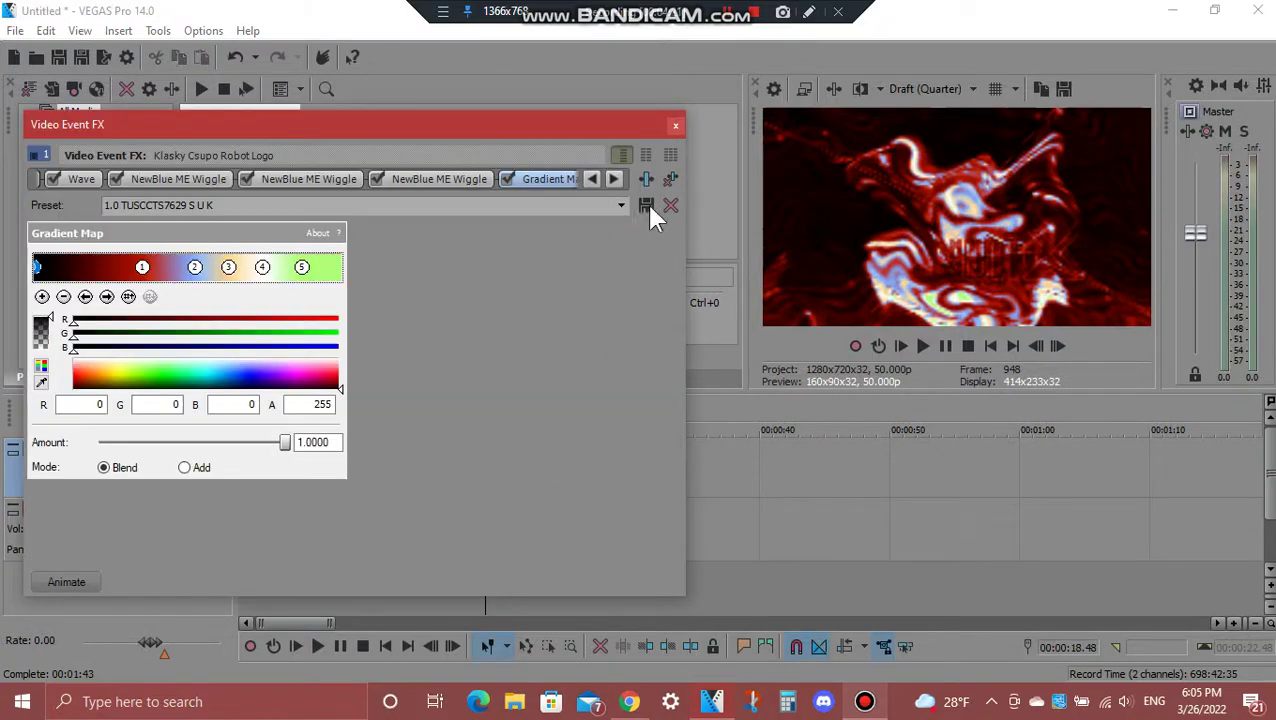
{"action": "left_click", "coordinate": [594, 178]}
{"action": "left_click", "coordinate": [594, 178]}
{"action": "left_click", "coordinate": [594, 178]}
{"action": "left_click", "coordinate": [593, 178]}
{"action": "left_click", "coordinate": [592, 179]}
{"action": "left_click", "coordinate": [592, 179]}
{"action": "left_click", "coordinate": [205, 180]}
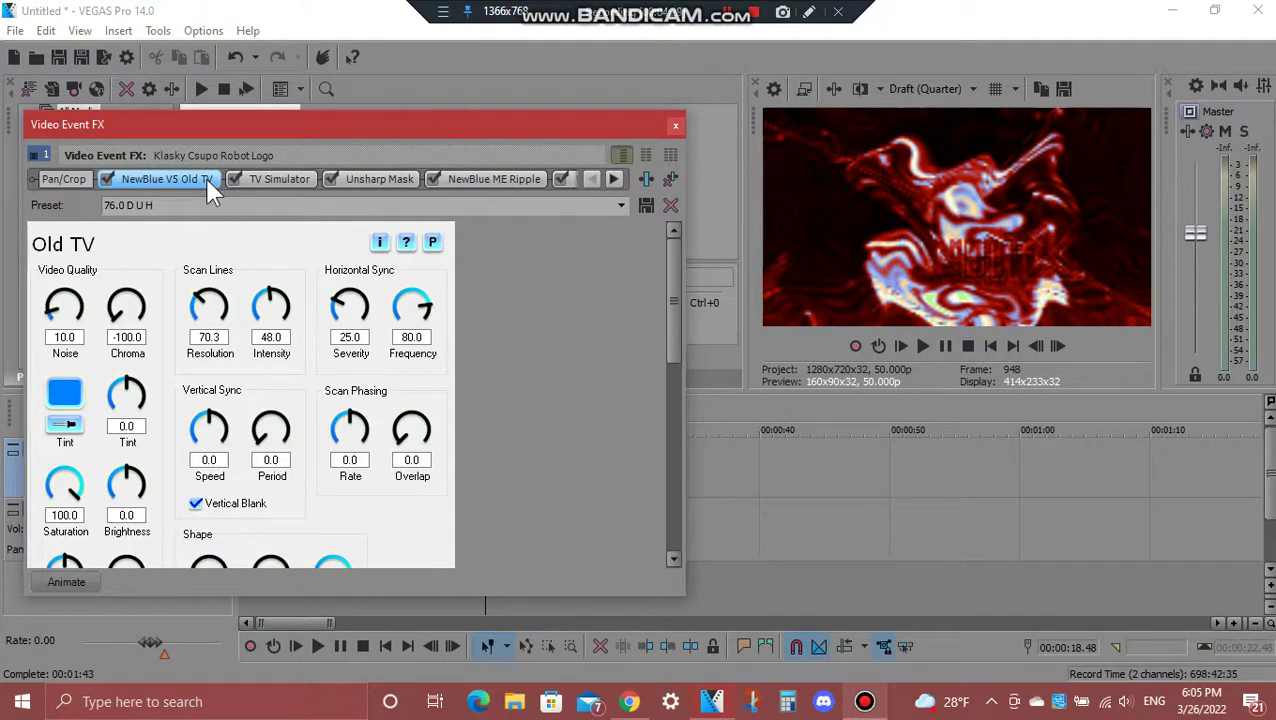
Step: Review the fourth clip's TV Simulator settings, going through interlacing, line sync, vertical sync and scan phasing
{"action": "left_click_drag", "start_coordinate": [663, 281], "coordinate": [702, 199]}
{"action": "left_click", "coordinate": [283, 185]}
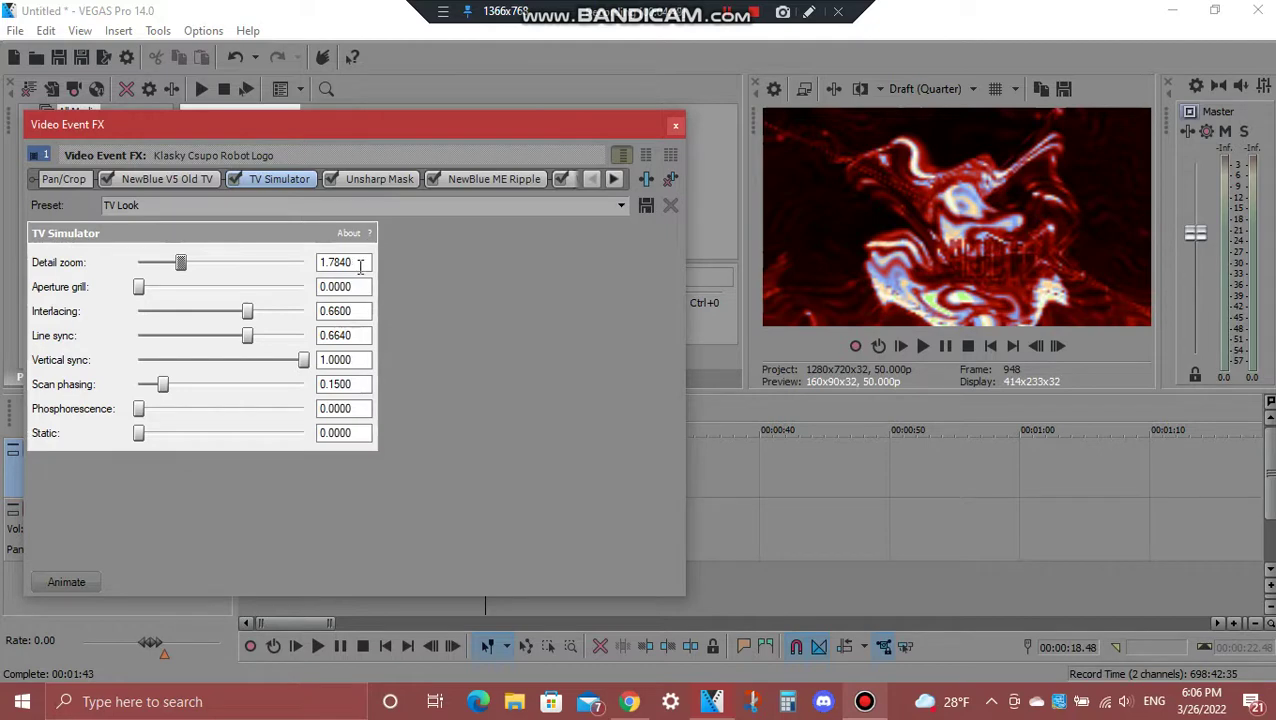
{"action": "left_click", "coordinate": [365, 311]}
{"action": "left_click", "coordinate": [365, 336]}
{"action": "left_click", "coordinate": [365, 361]}
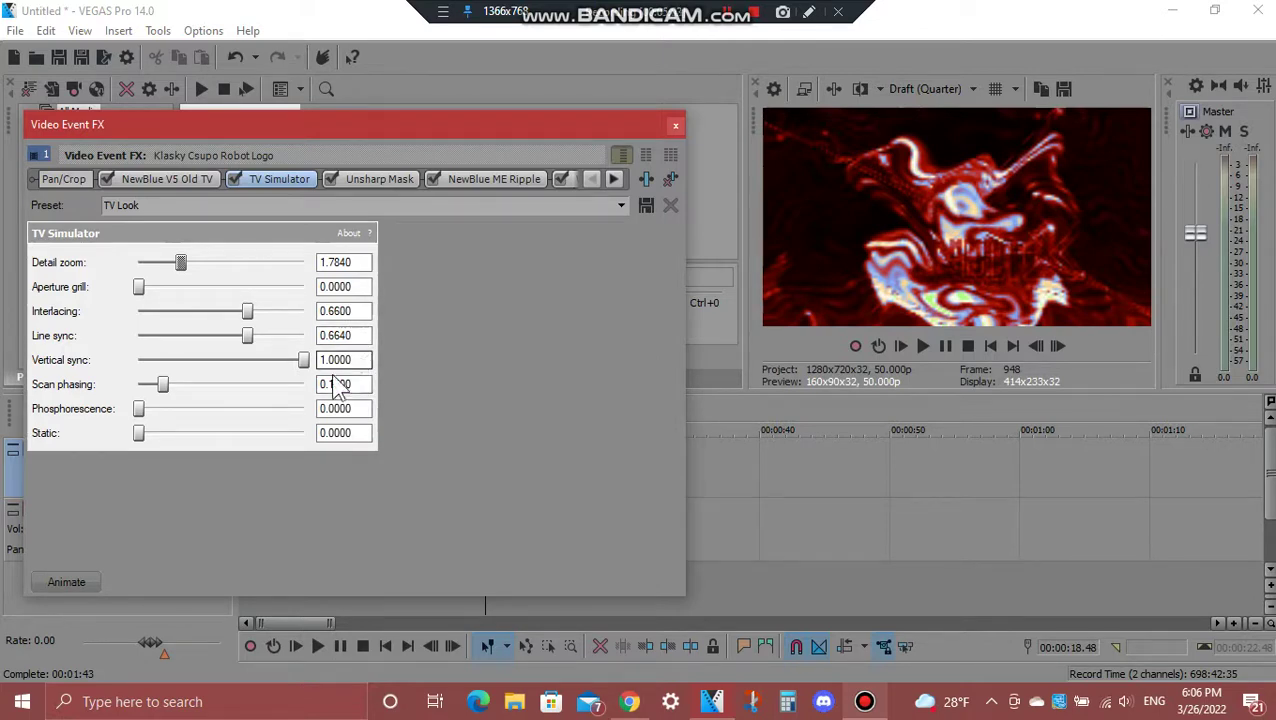
{"action": "left_click", "coordinate": [366, 385]}
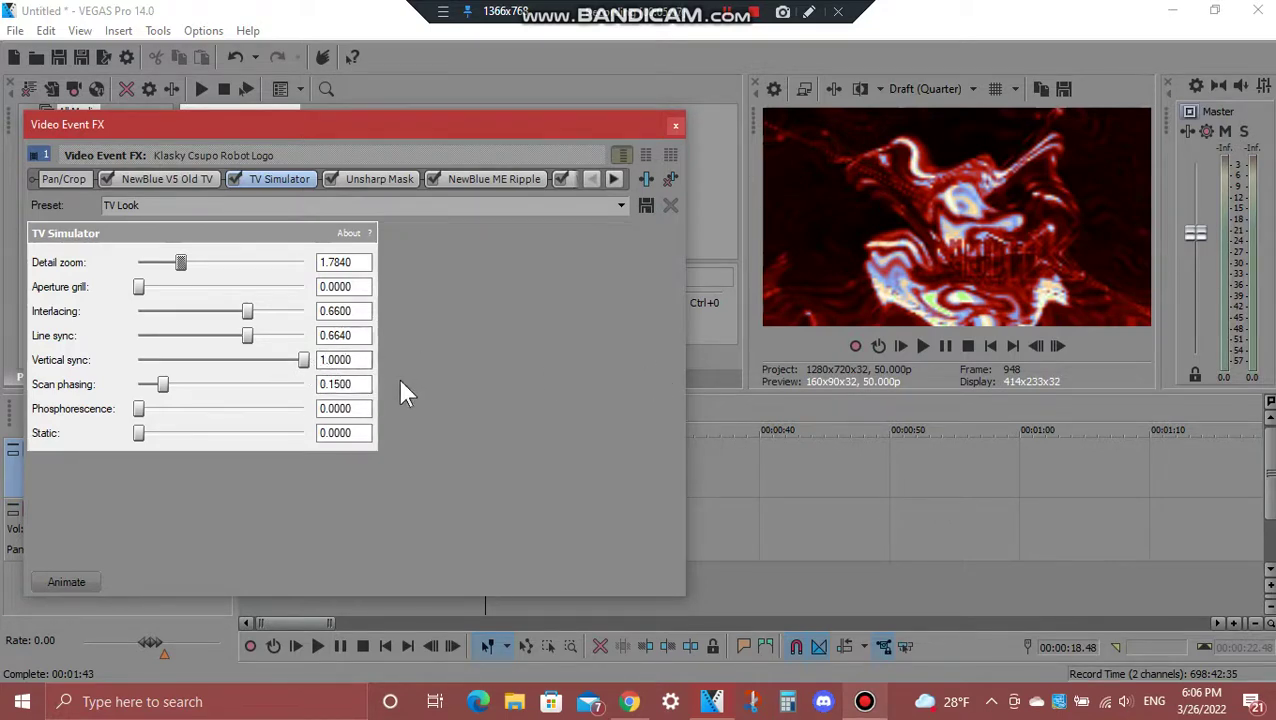
{"action": "left_click", "coordinate": [363, 383]}
Step: Review the Unsharp Mask, NewBlue ME Ripple and Wave settings on the fourth clip
{"action": "left_click", "coordinate": [386, 179]}
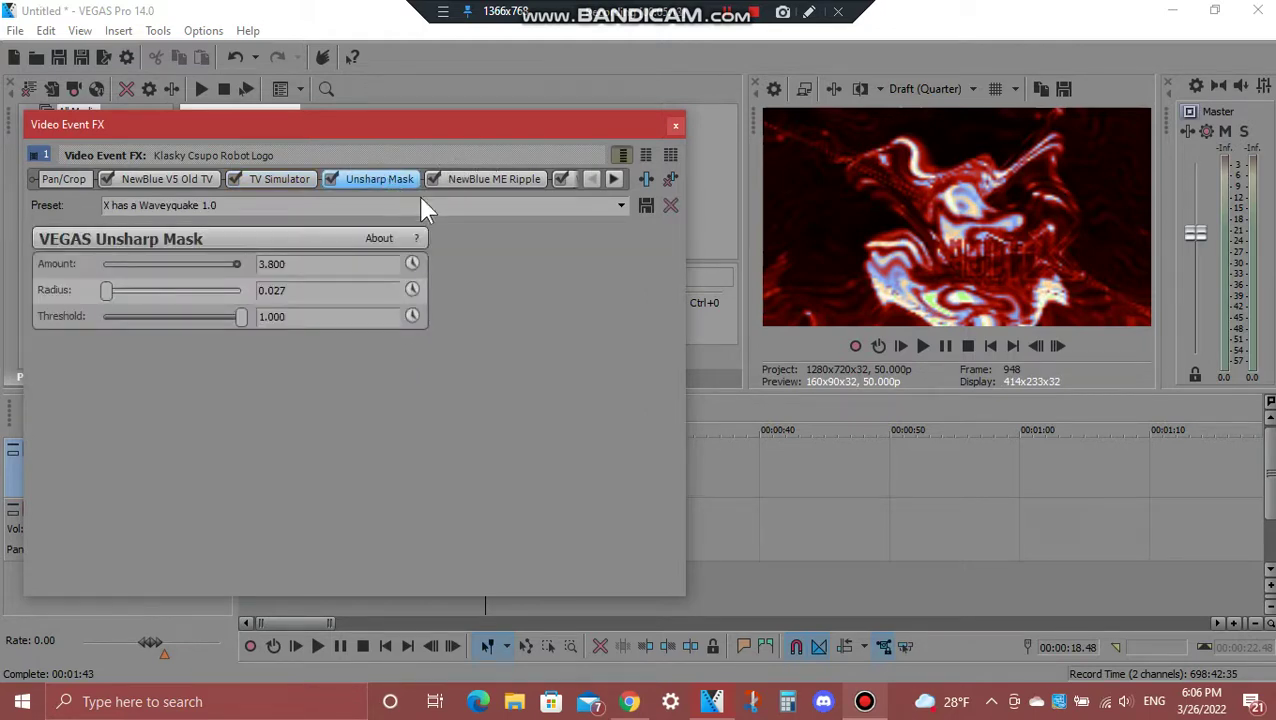
{"action": "left_click", "coordinate": [514, 184]}
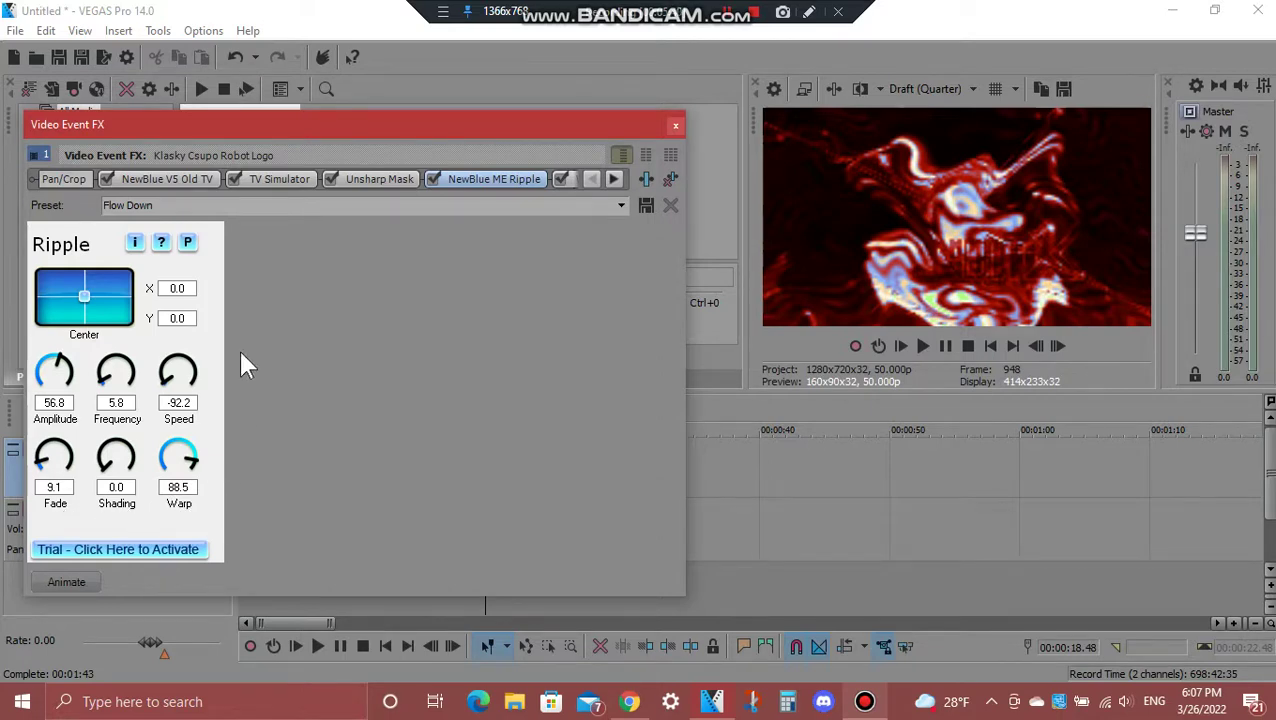
{"action": "left_click", "coordinate": [614, 179]}
{"action": "left_click", "coordinate": [614, 179]}
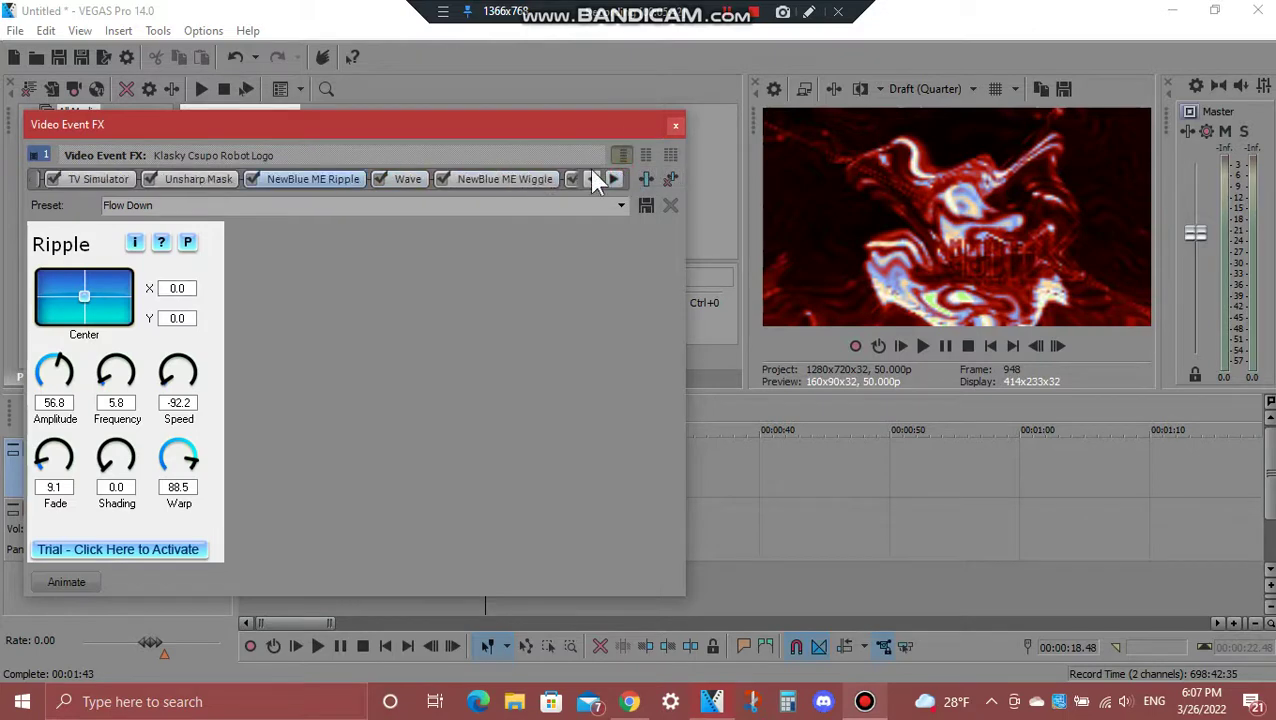
{"action": "left_click", "coordinate": [407, 180]}
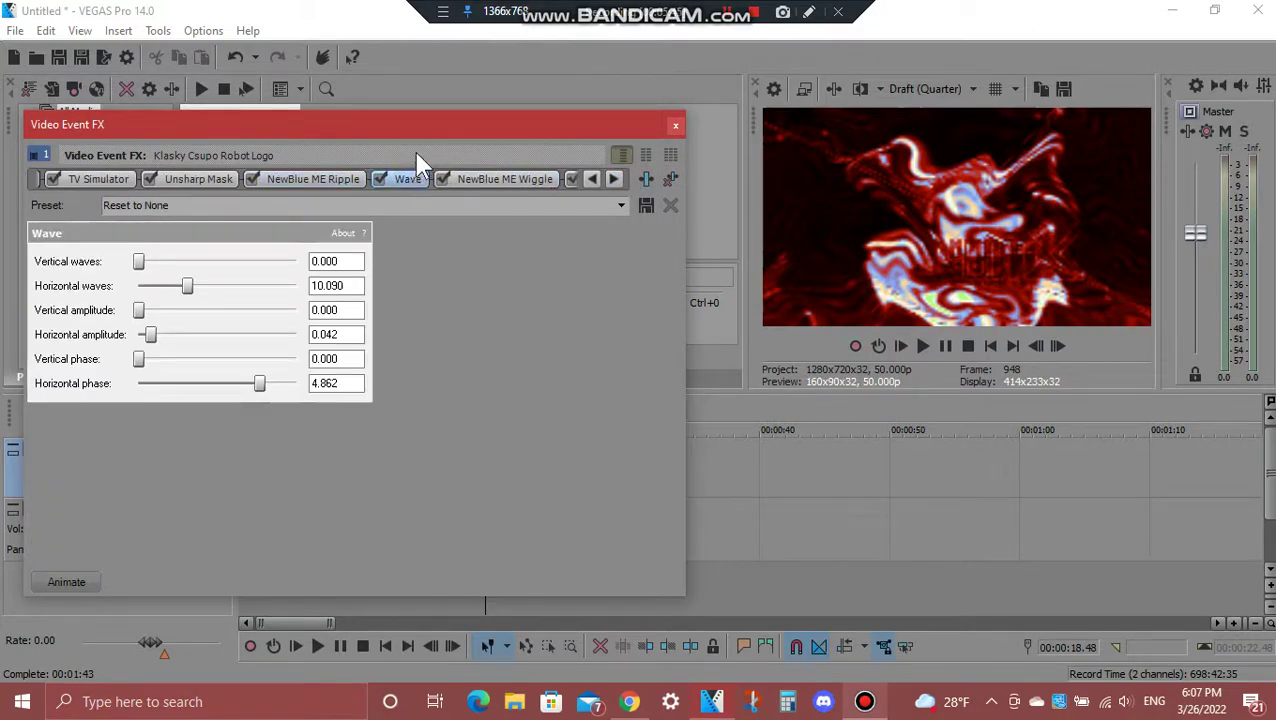
Step: Review the settings of each of the three NewBlue ME Wiggle effects at the end of the fourth clip's chain
{"action": "left_click", "coordinate": [614, 179]}
{"action": "left_click", "coordinate": [614, 179]}
{"action": "left_click", "coordinate": [614, 179]}
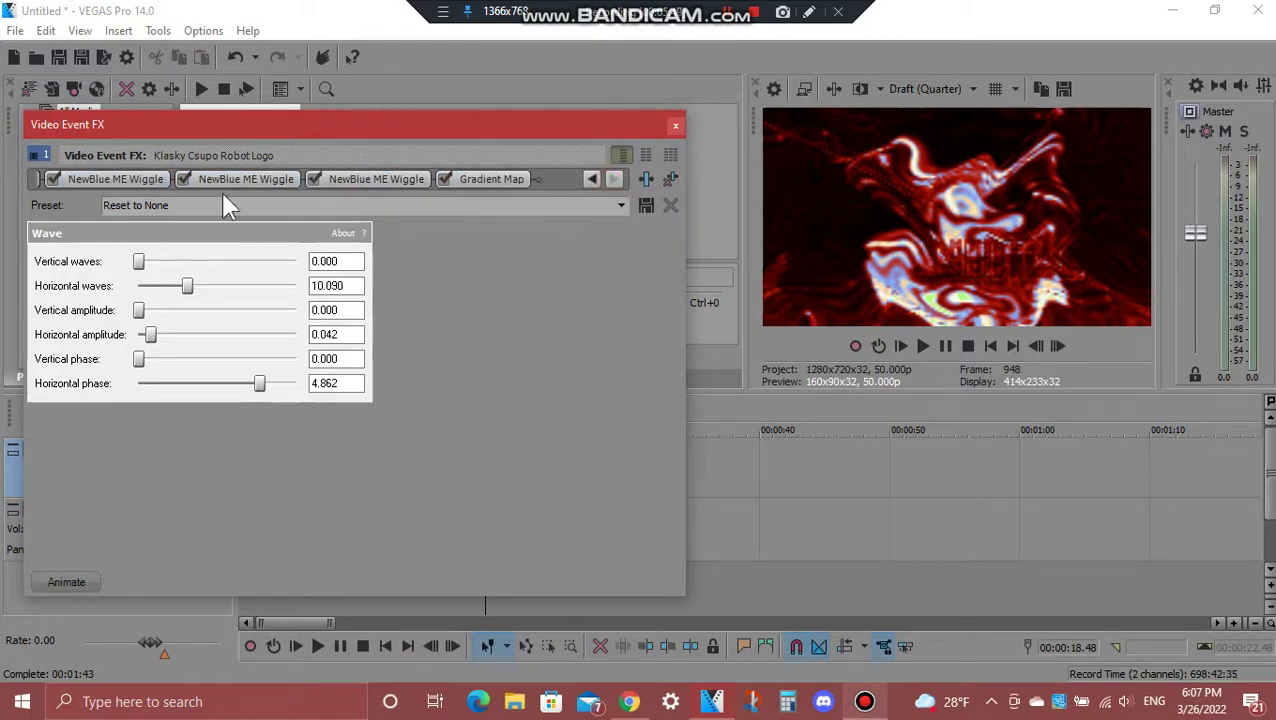
{"action": "left_click", "coordinate": [146, 181]}
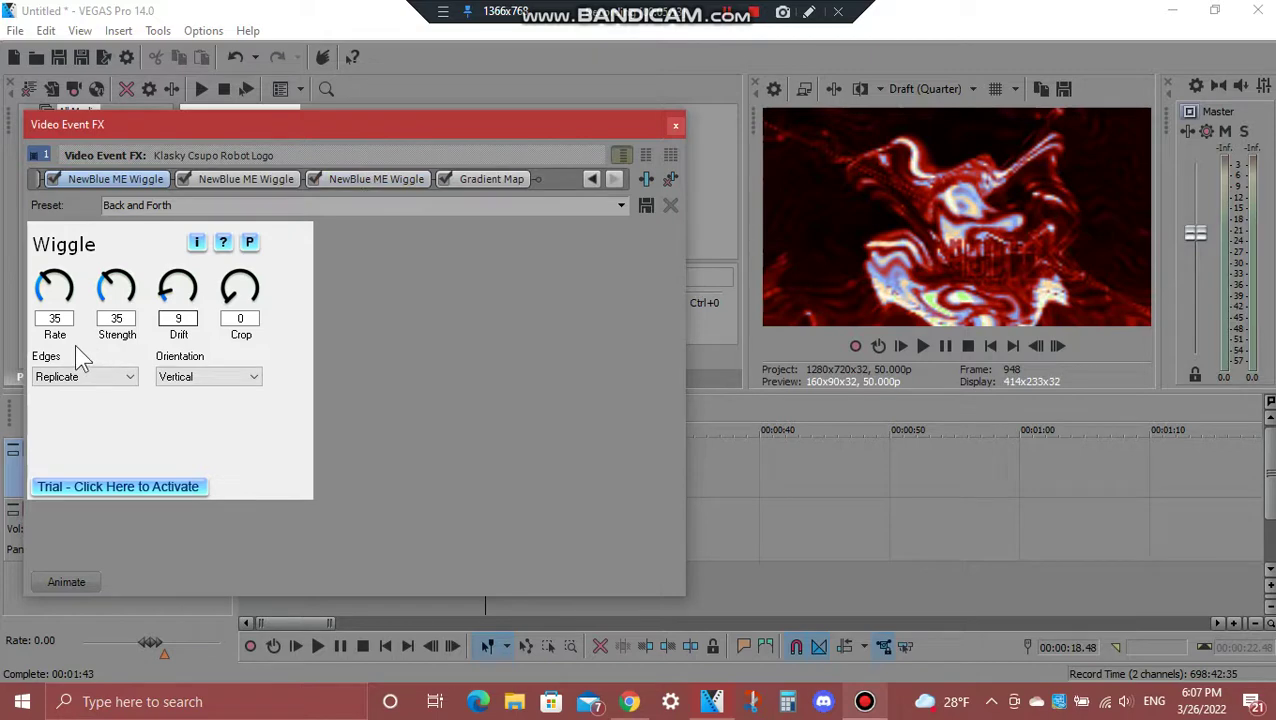
{"action": "left_click", "coordinate": [272, 189]}
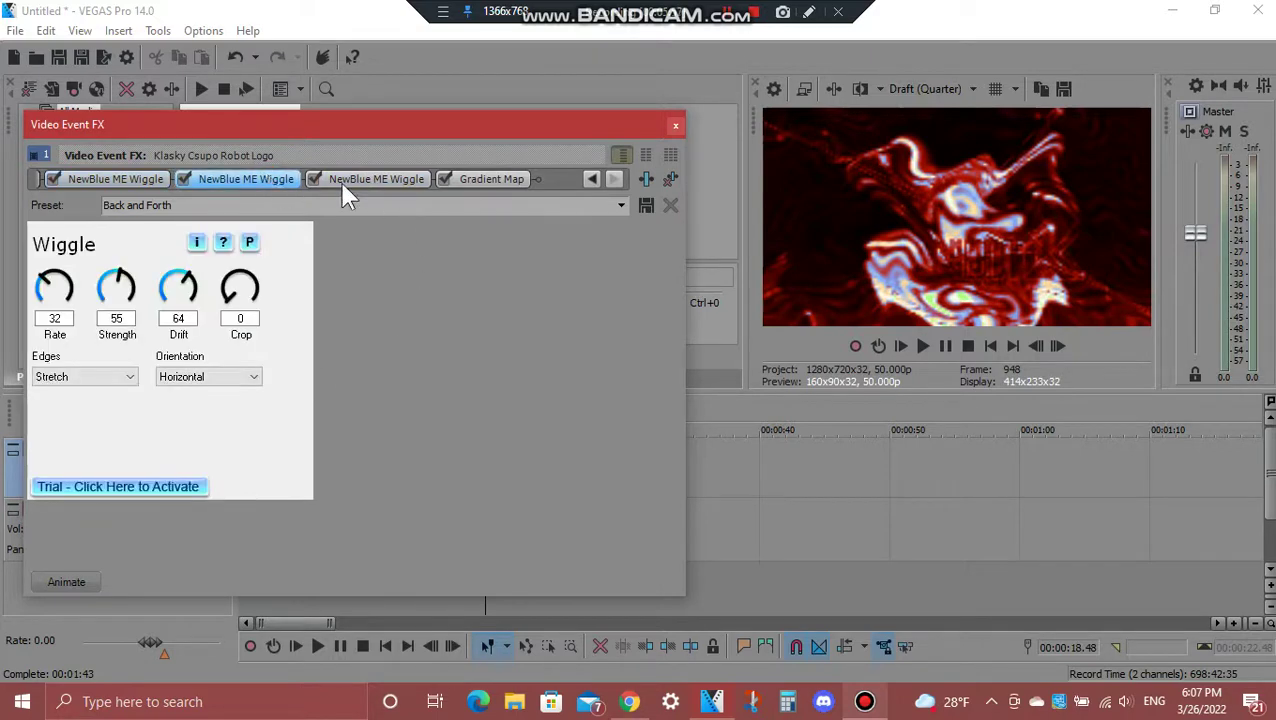
{"action": "left_click", "coordinate": [384, 184]}
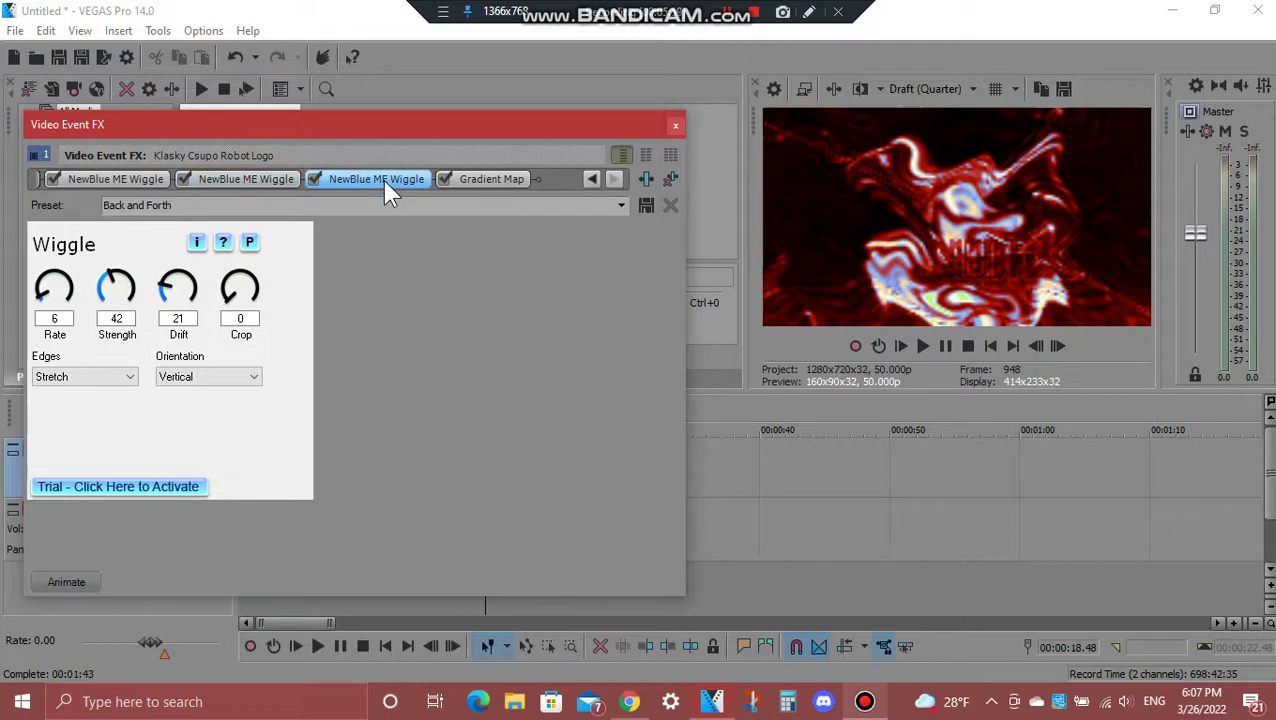
Step: Examine each Gradient Map control point's color on the fourth clip, then close its video effects
{"action": "left_click", "coordinate": [489, 185]}
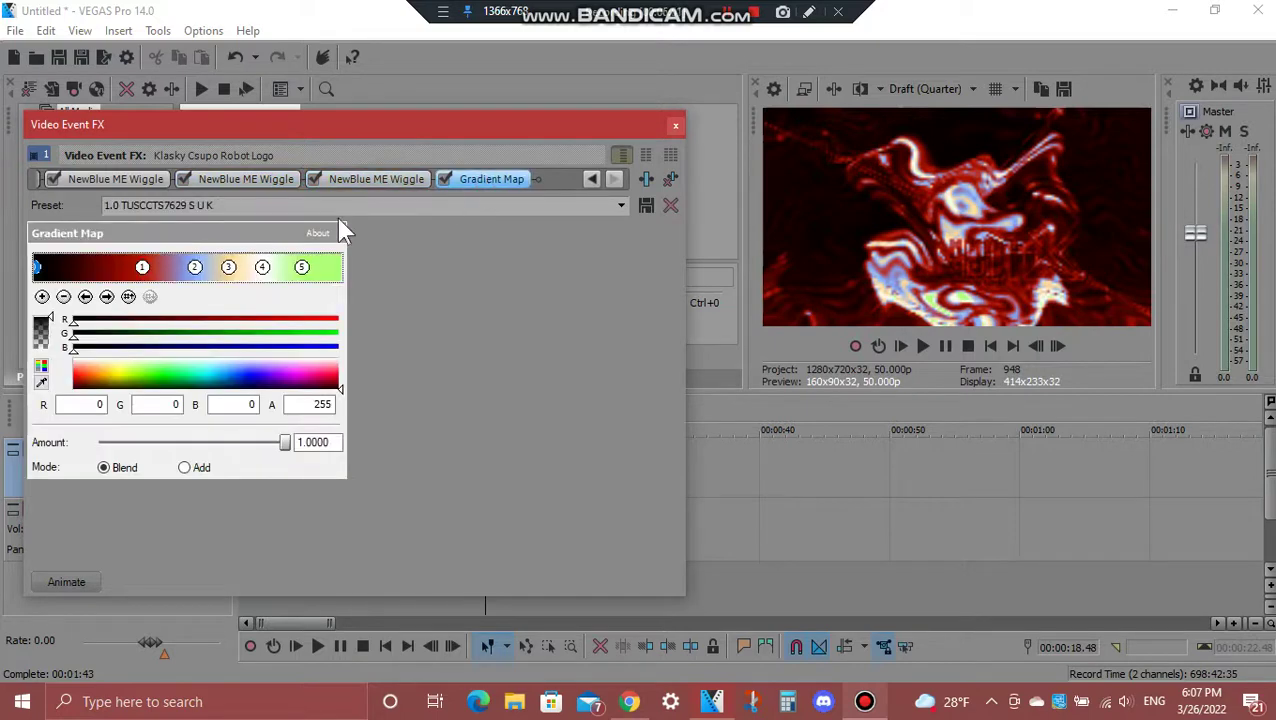
{"action": "left_click", "coordinate": [735, 22]}
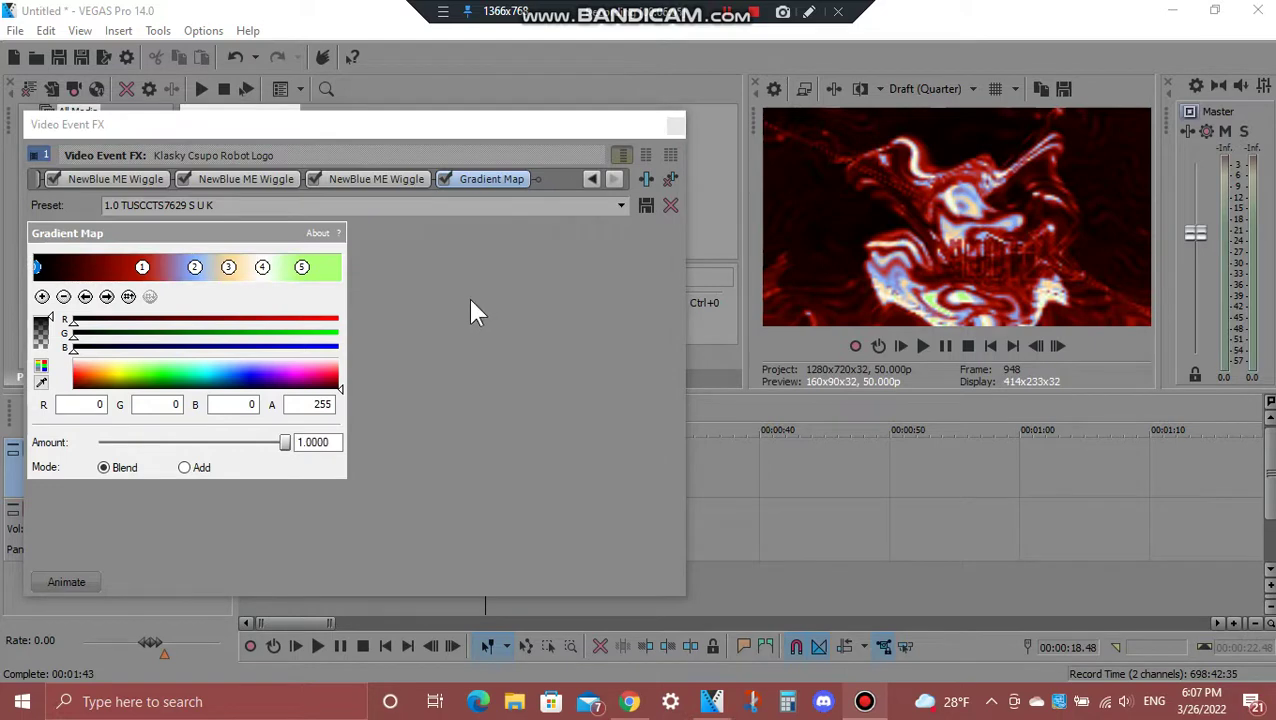
{"action": "left_click", "coordinate": [107, 300]}
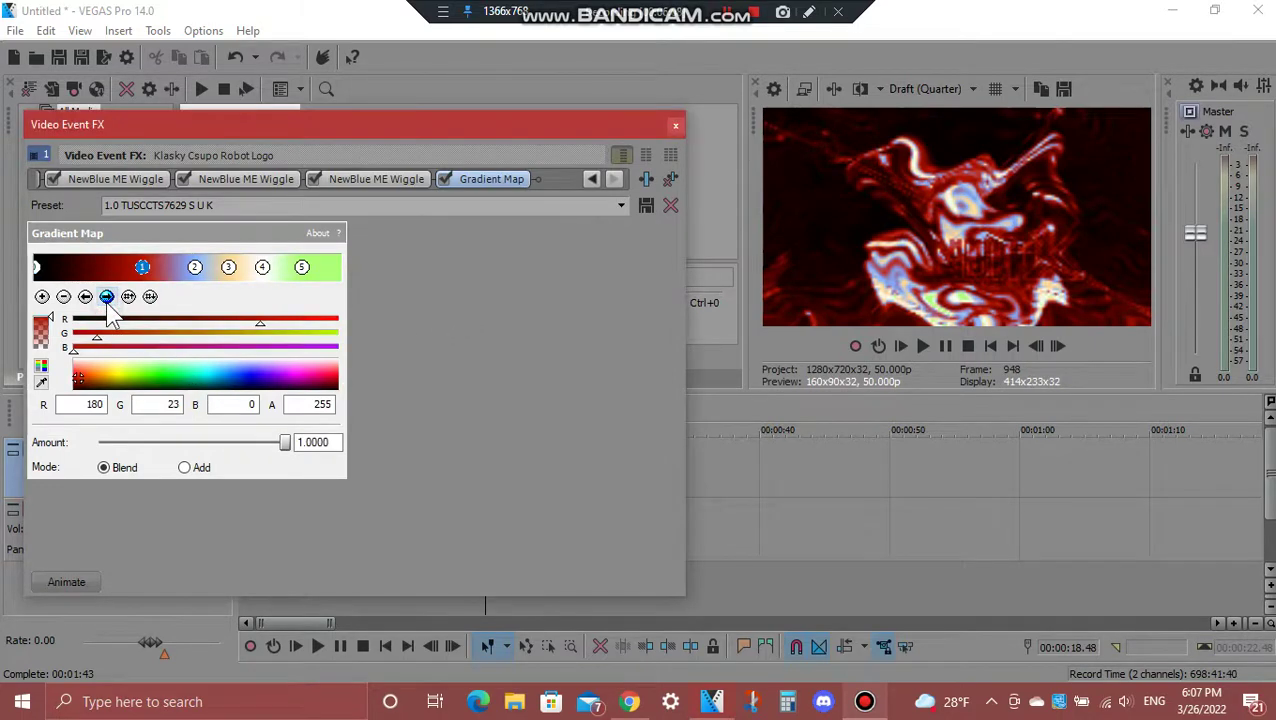
{"action": "left_click", "coordinate": [107, 297]}
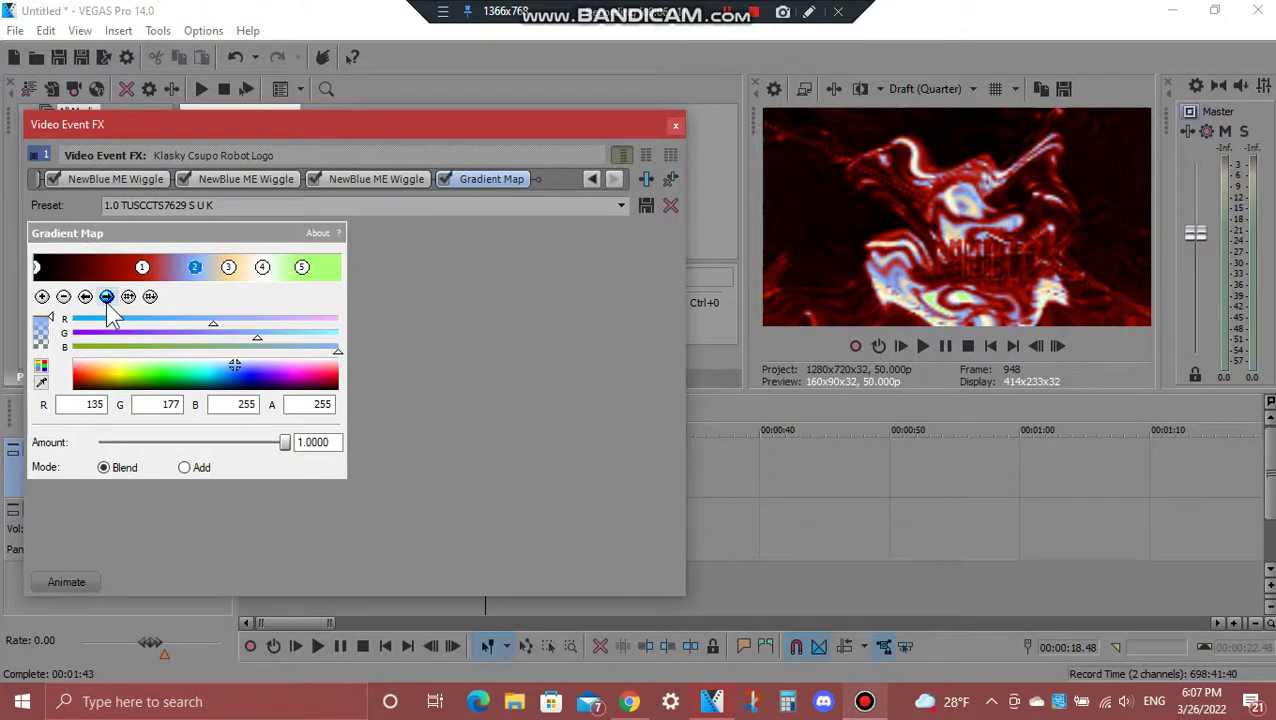
{"action": "left_click", "coordinate": [107, 297]}
{"action": "left_click", "coordinate": [108, 305]}
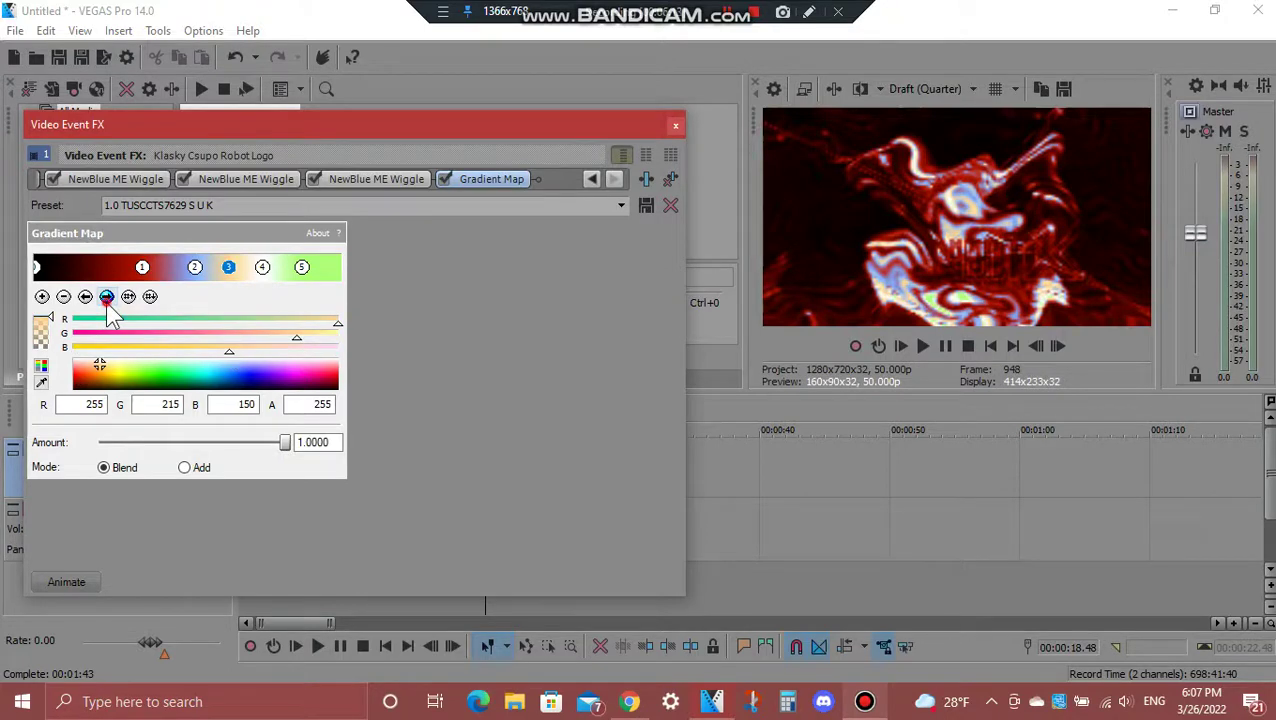
{"action": "left_click", "coordinate": [107, 297]}
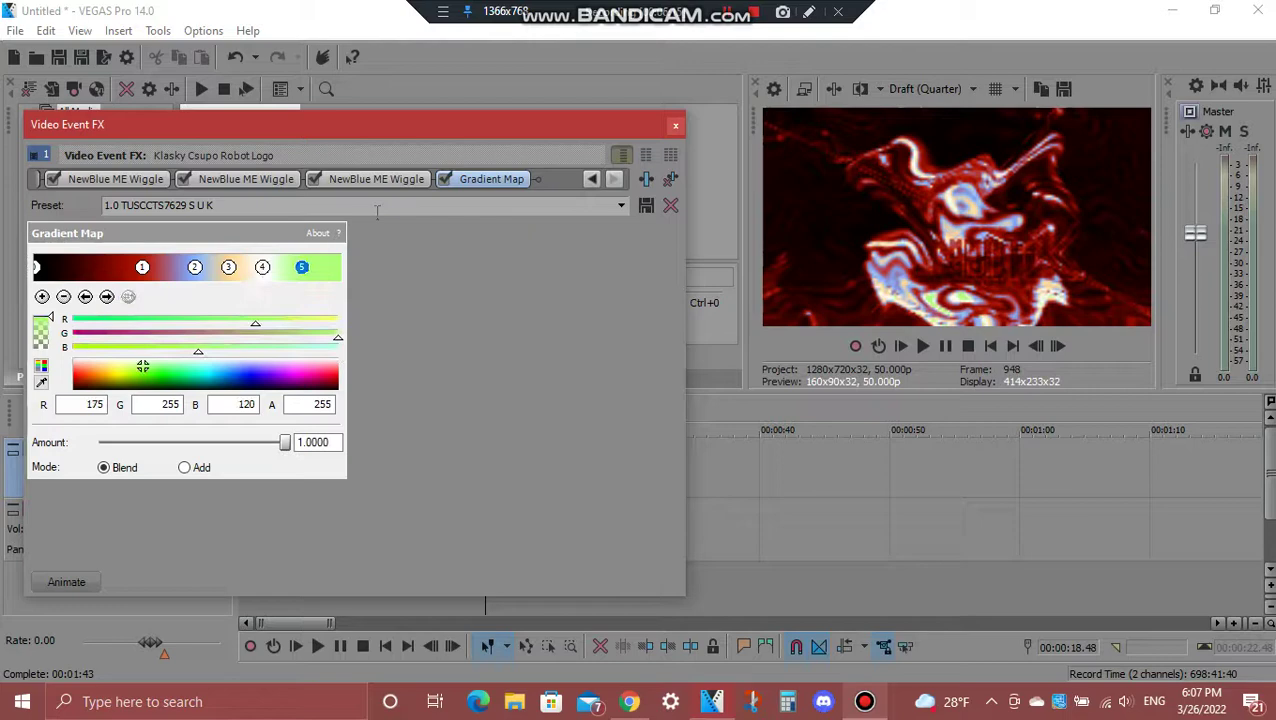
{"action": "left_click", "coordinate": [676, 125]}
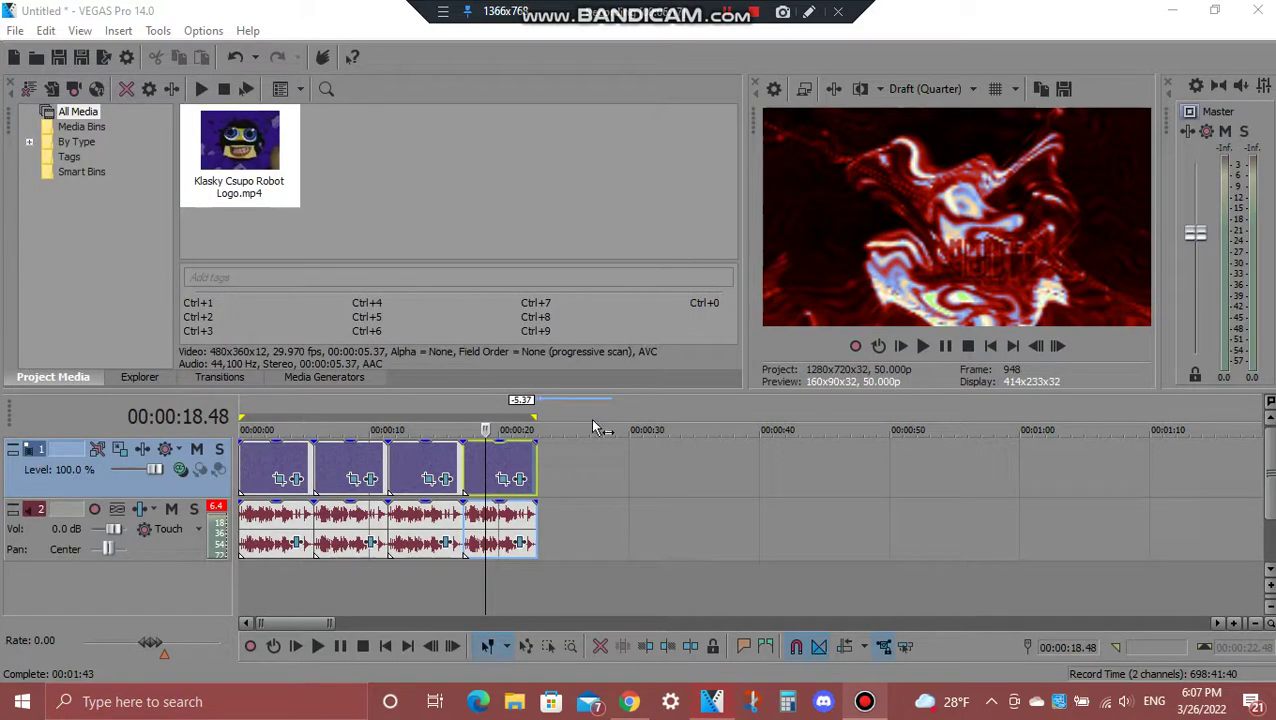
Step: Open the fourth clip's audio effects, review Orange Vocoder, tb_grumblebum, TAL BitCrusher, ExpressFX Chorus and IO/Phaser, then close them
{"action": "left_click", "coordinate": [533, 530]}
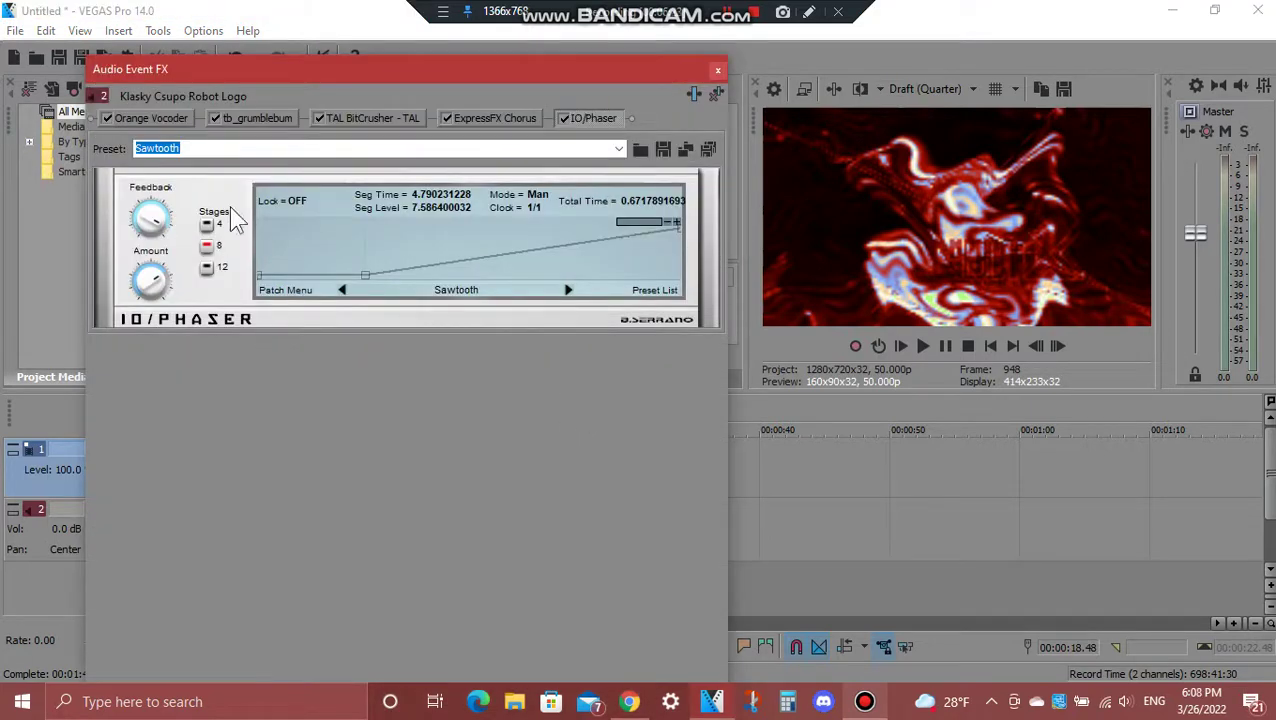
{"action": "left_click", "coordinate": [147, 116]}
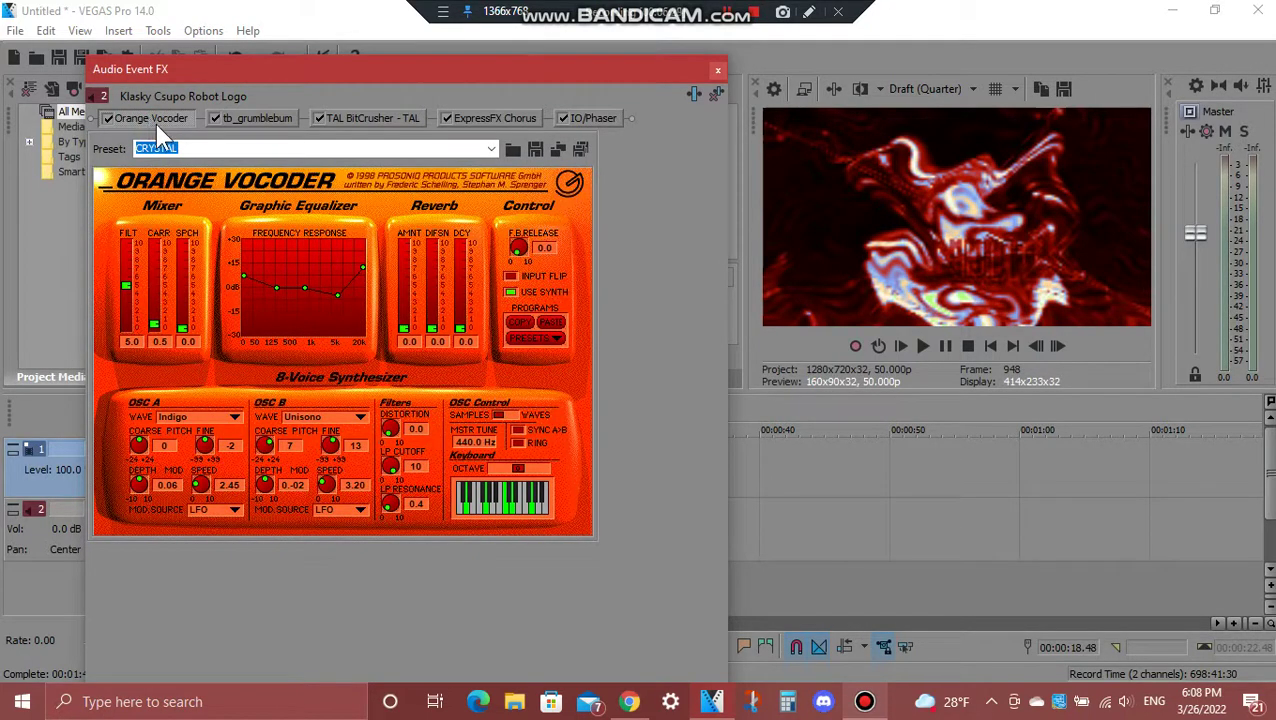
{"action": "left_click", "coordinate": [252, 120]}
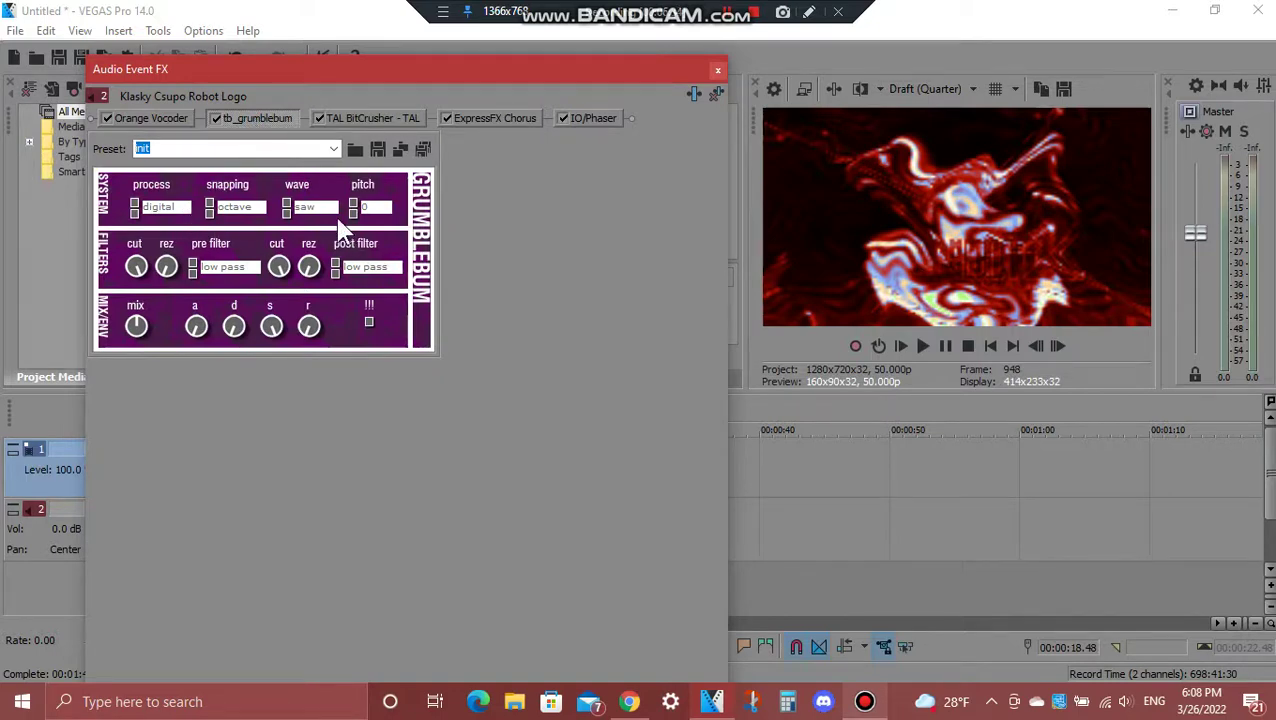
{"action": "left_click", "coordinate": [370, 119]}
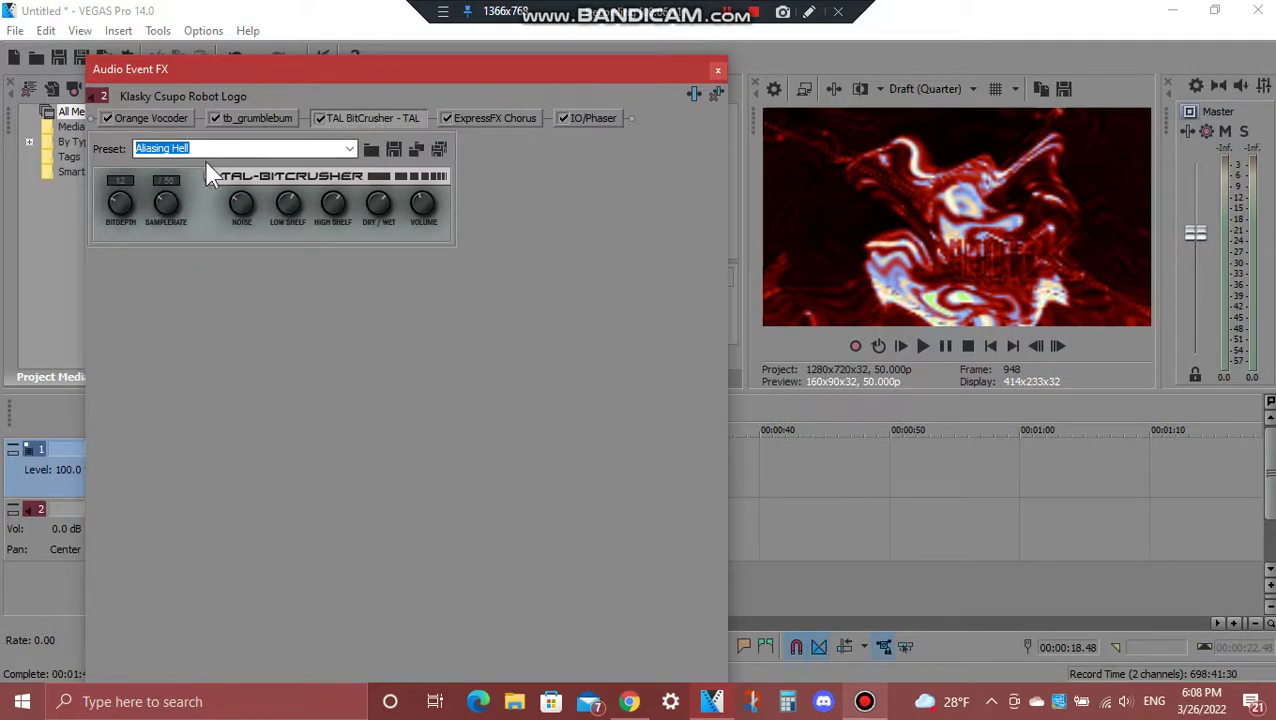
{"action": "left_click", "coordinate": [522, 117]}
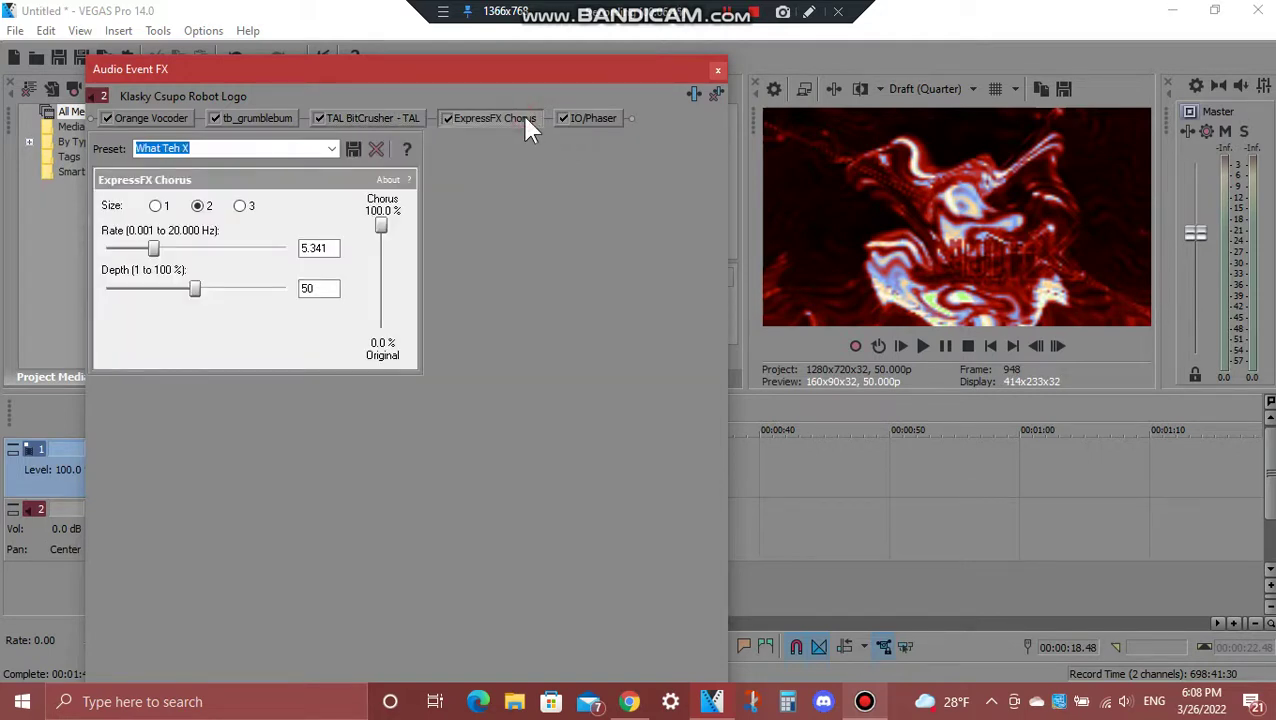
{"action": "left_click", "coordinate": [586, 124]}
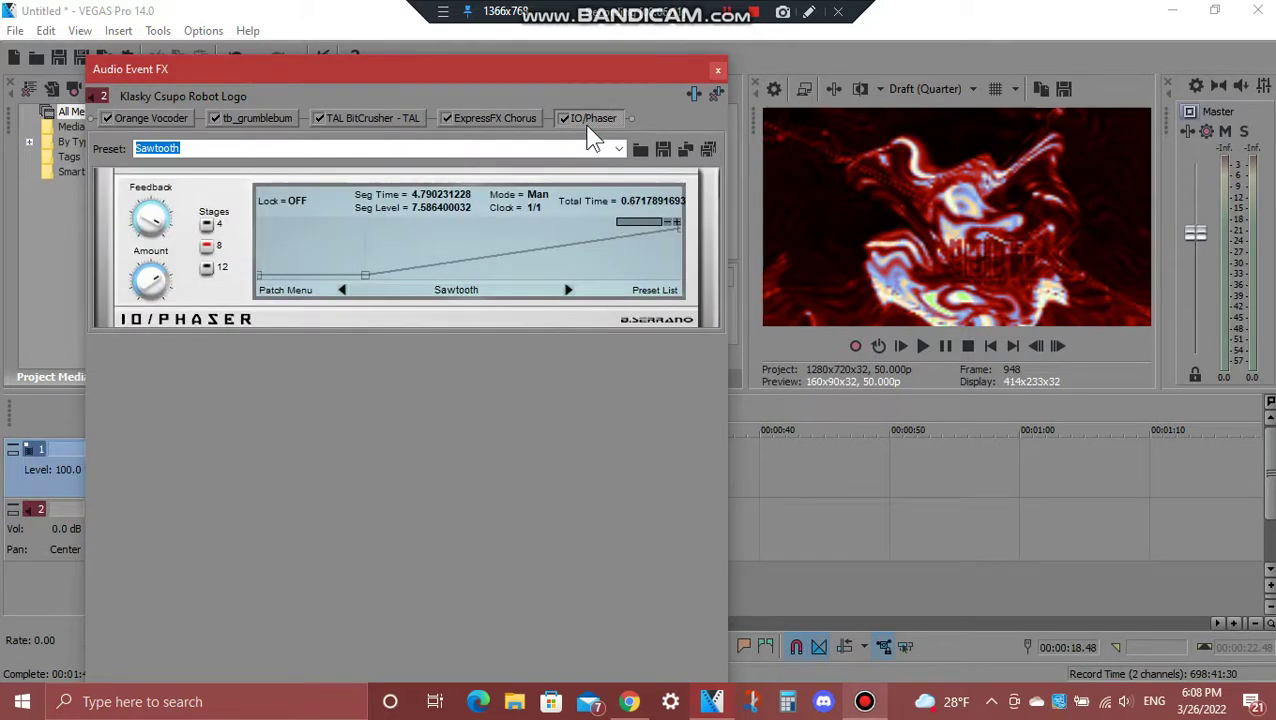
{"action": "left_click", "coordinate": [713, 69]}
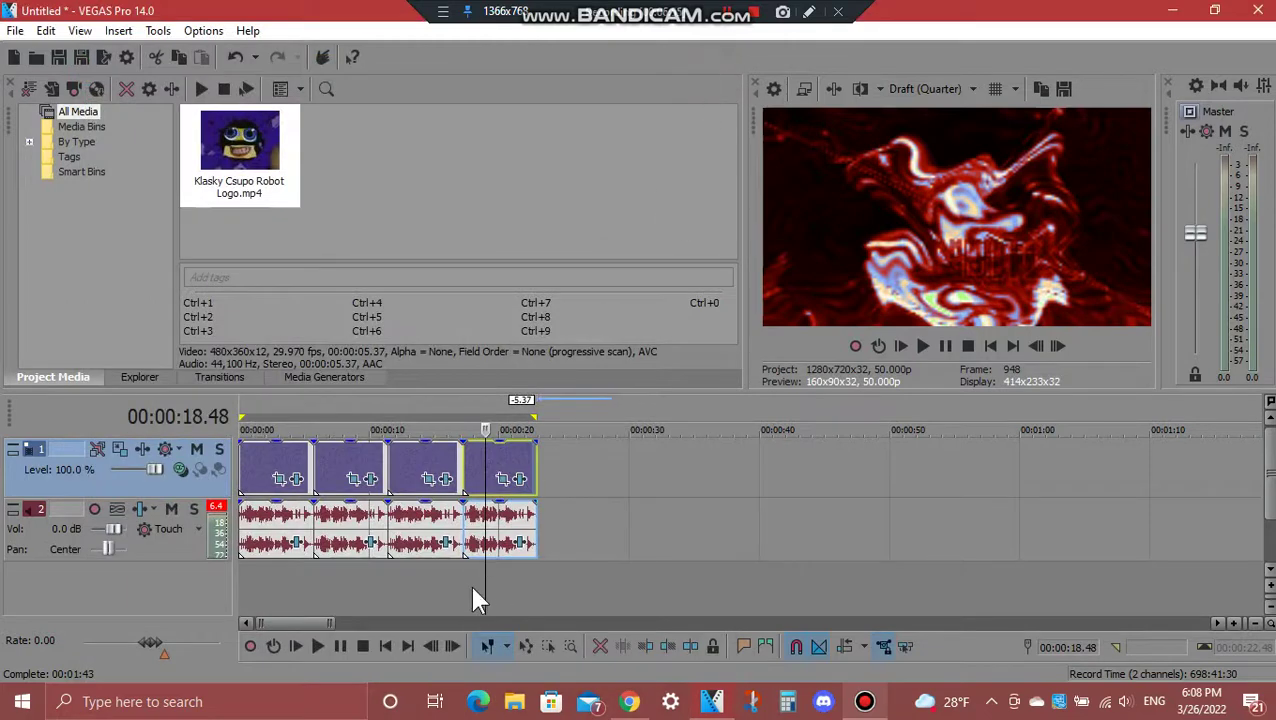
Step: Return to the start of the timeline, select the time range spanning all four clips and play it back
{"action": "left_click", "coordinate": [267, 578]}
{"action": "left_click", "coordinate": [241, 575]}
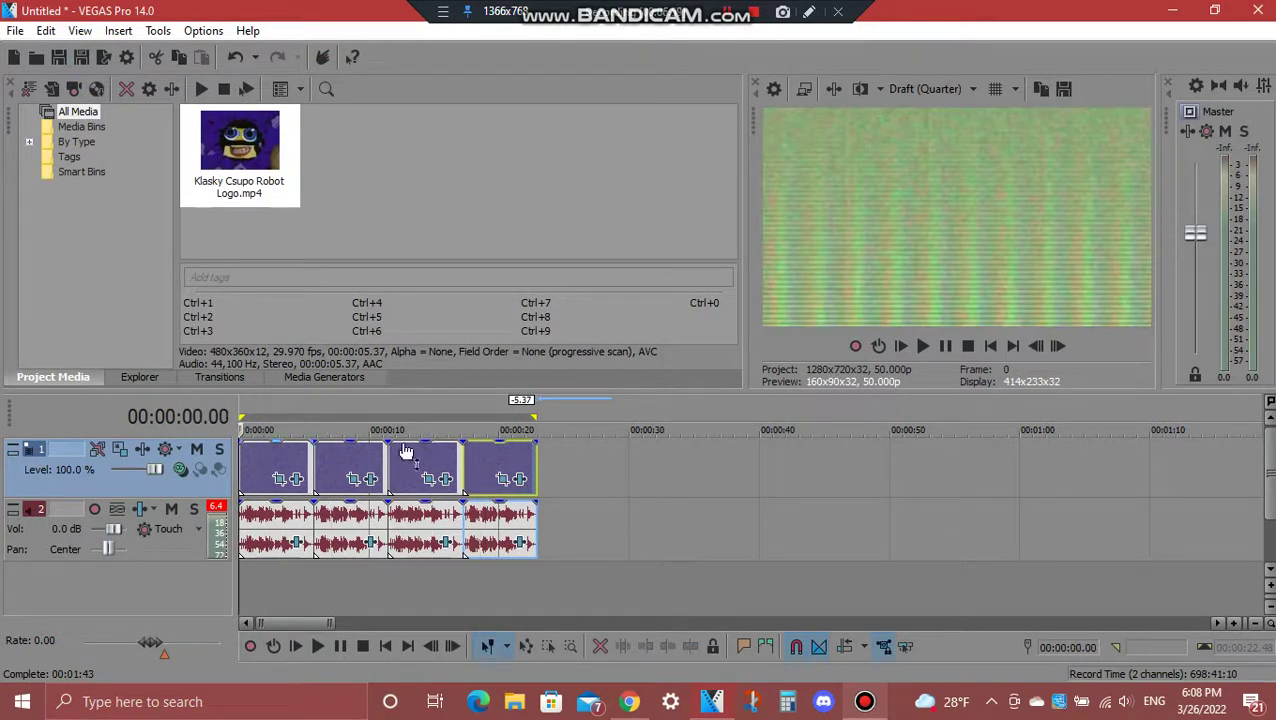
{"action": "double_click", "coordinate": [484, 553]}
{"action": "left_click_drag", "start_coordinate": [462, 577], "coordinate": [8, 573]}
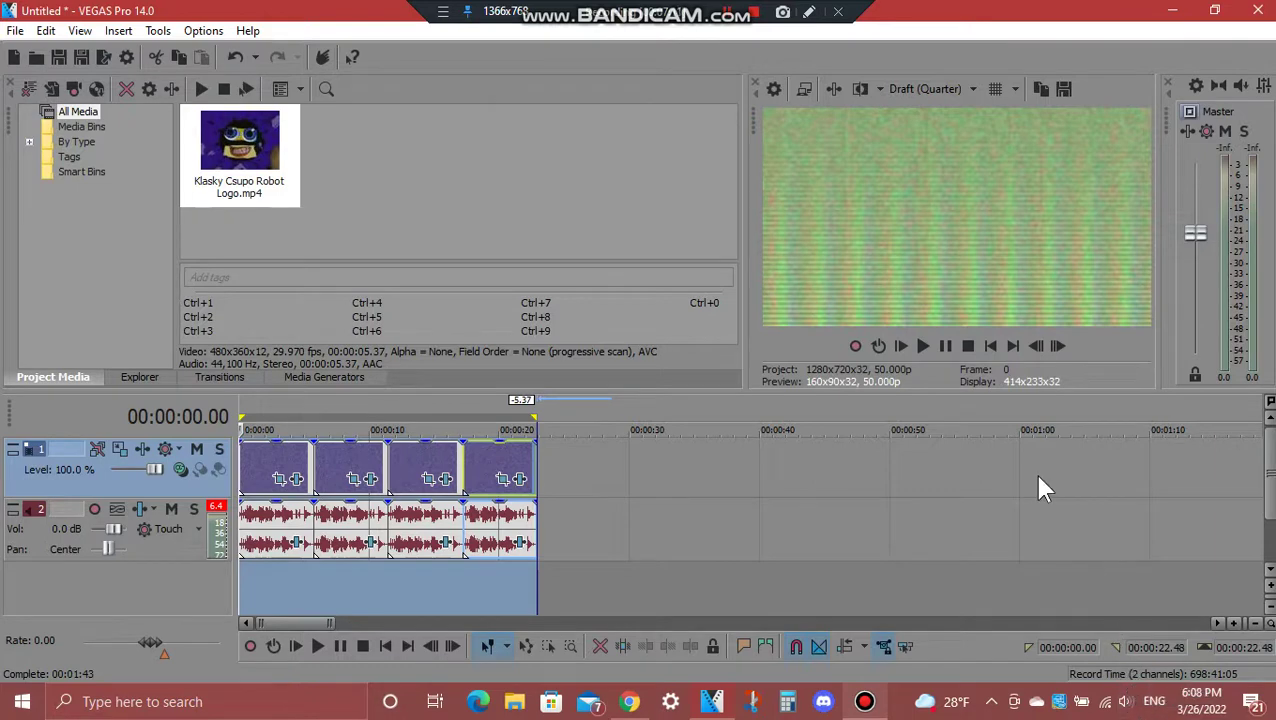
{"action": "left_click", "coordinate": [922, 345]}
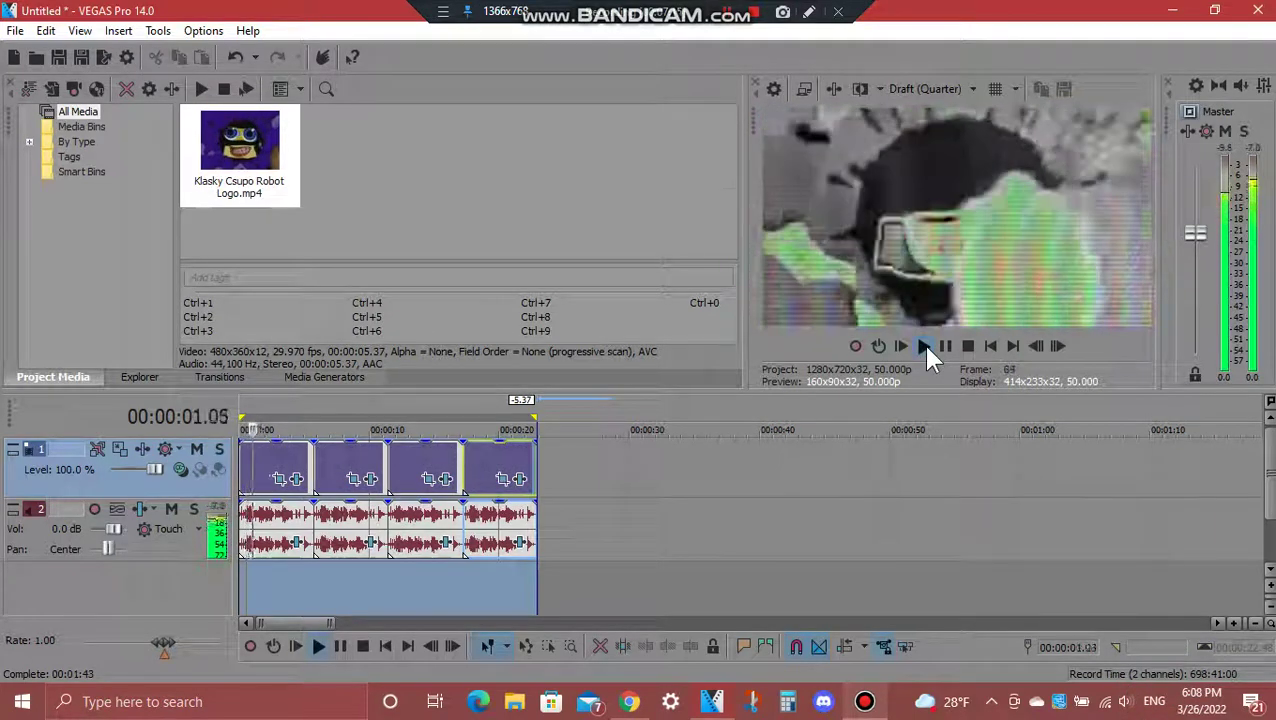